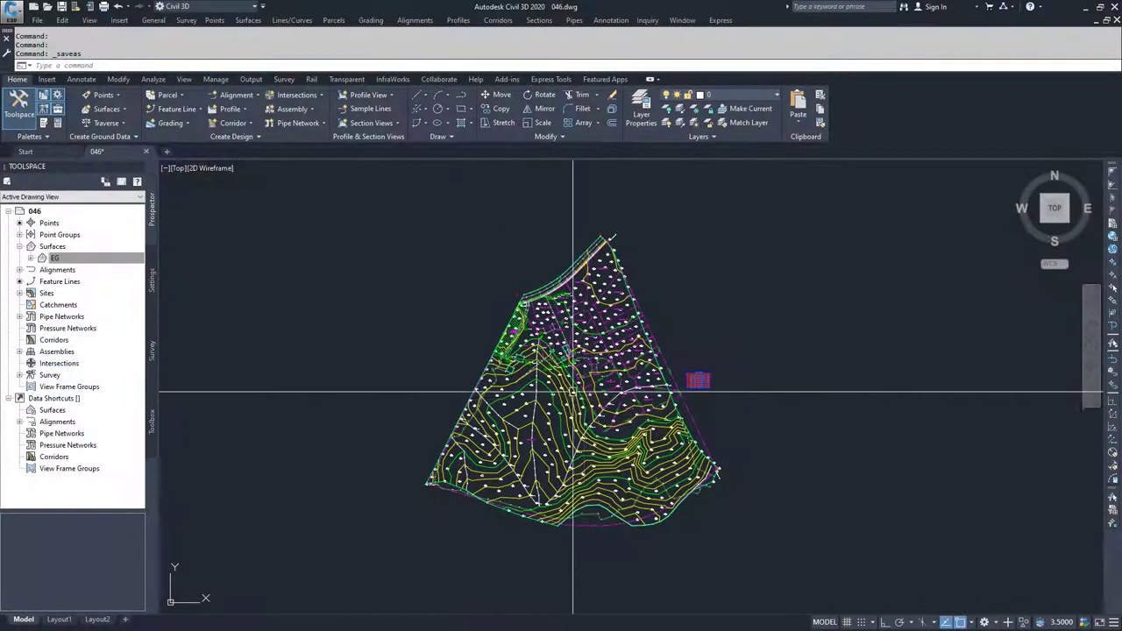
Zoom in on the top-of-bank feature line near points 380–381.
scroll(638, 441, "up", 5)
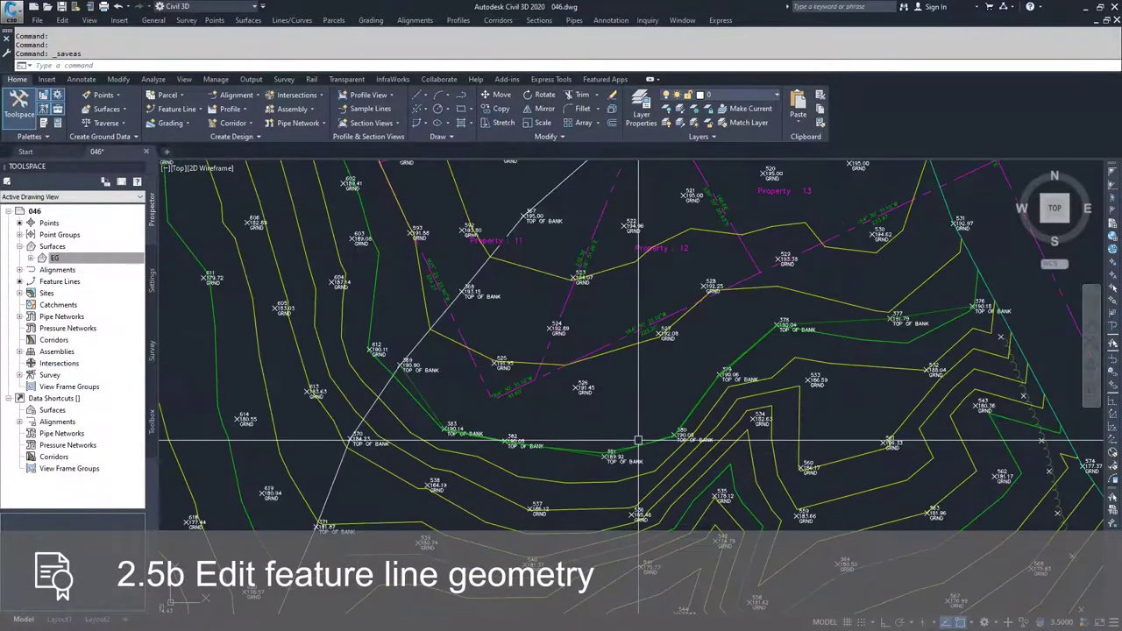
scroll(638, 441, "up", 3)
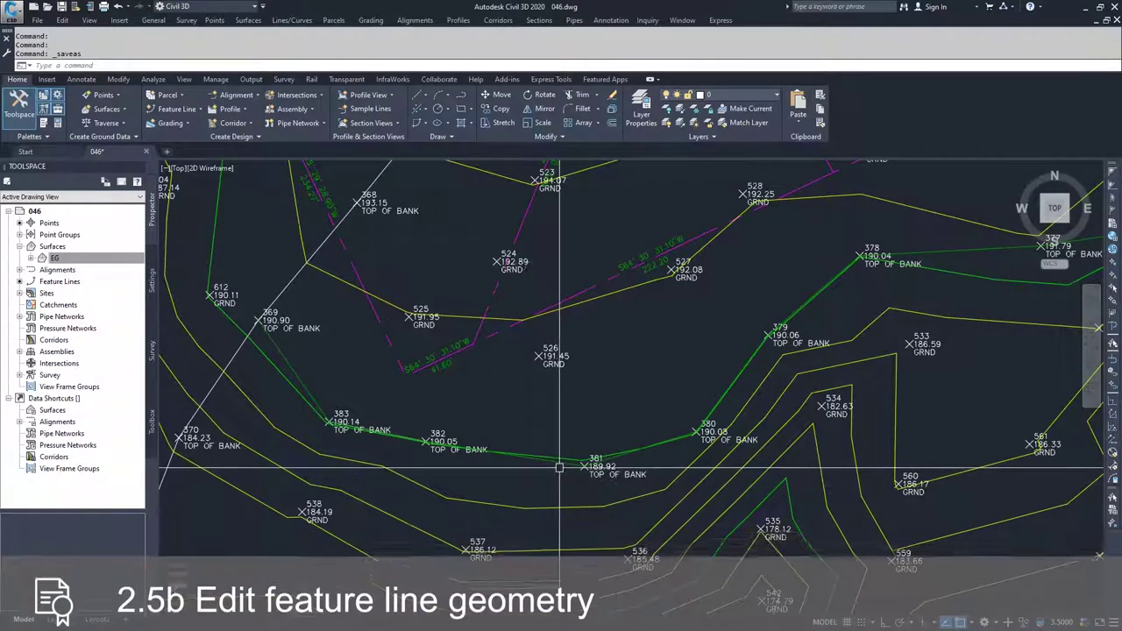
Delete the top-of-bank feature line's vertex at point 381 with Delete PI.
key("Escape")
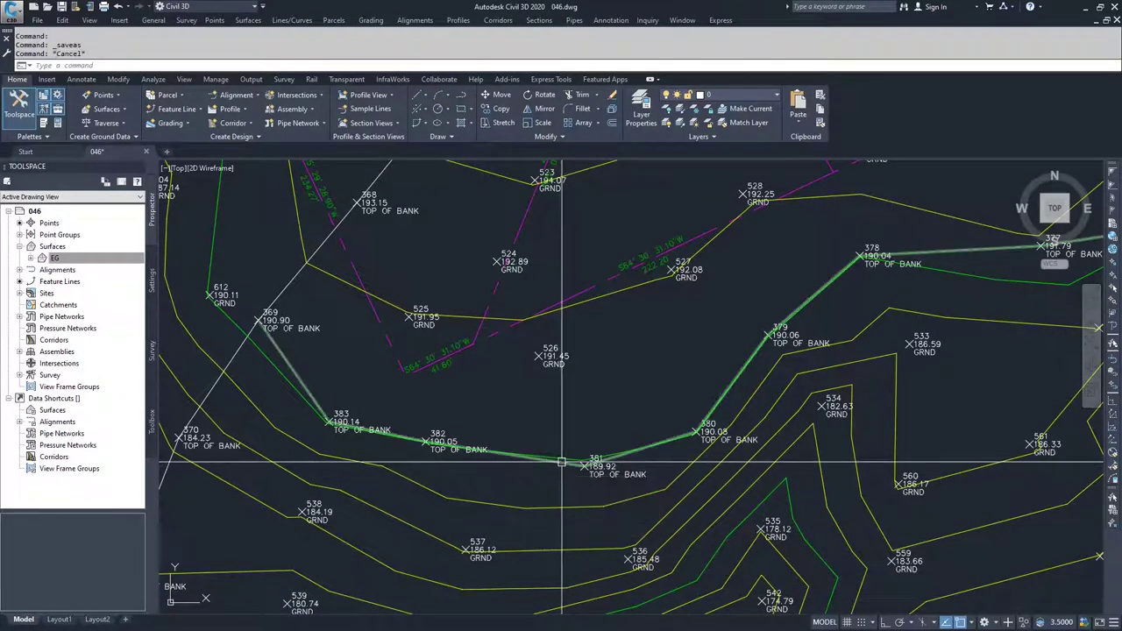
left_click(561, 462)
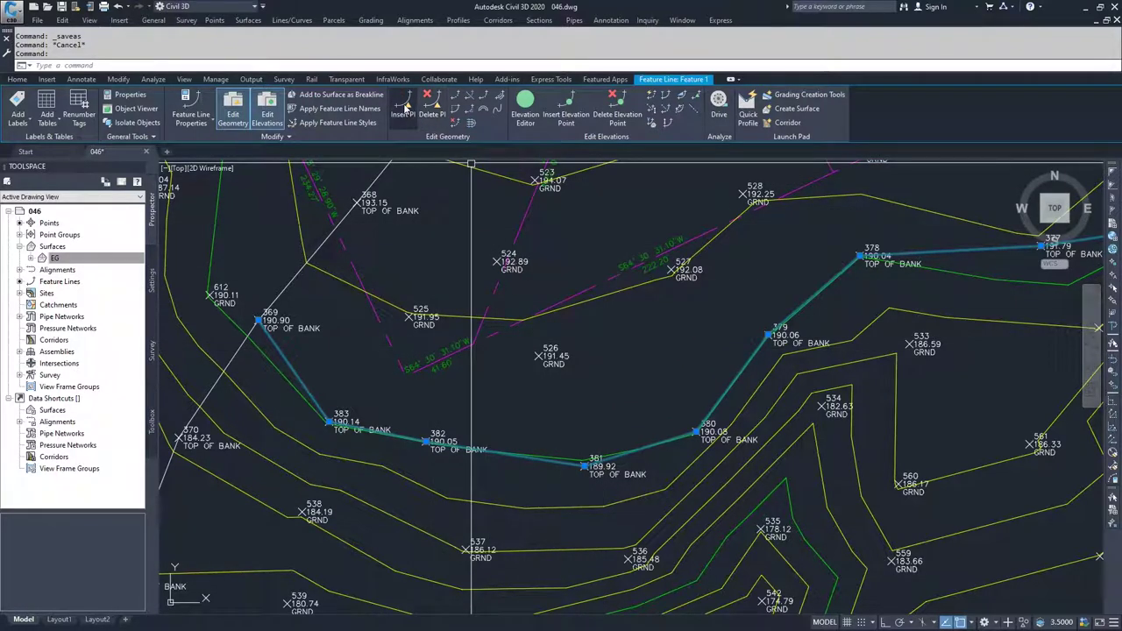
left_click(401, 112)
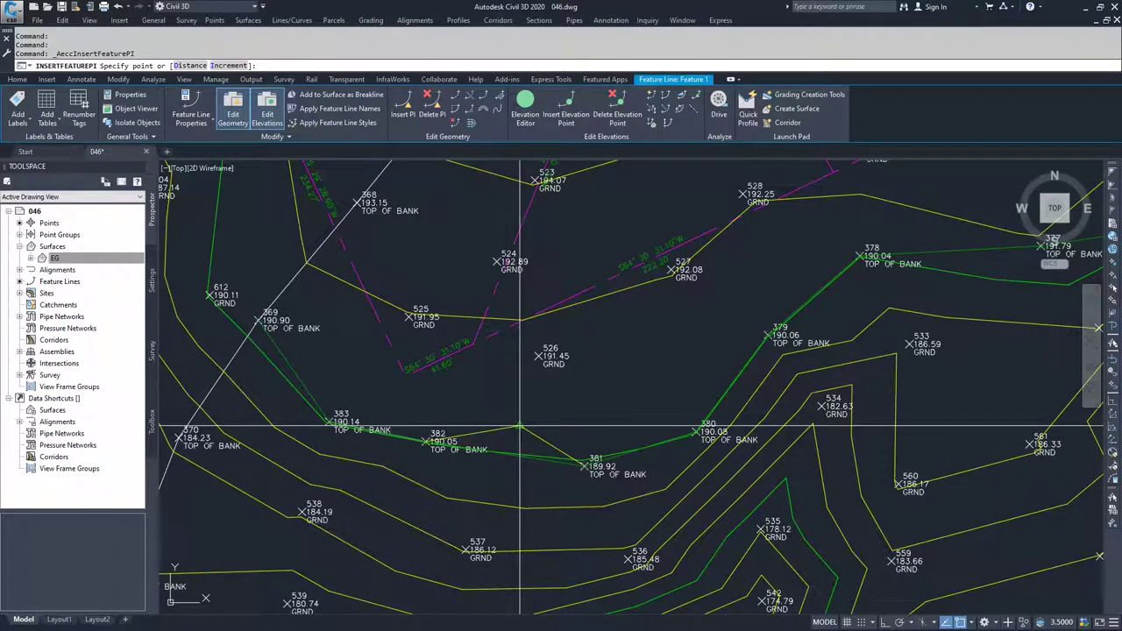
key("Escape")
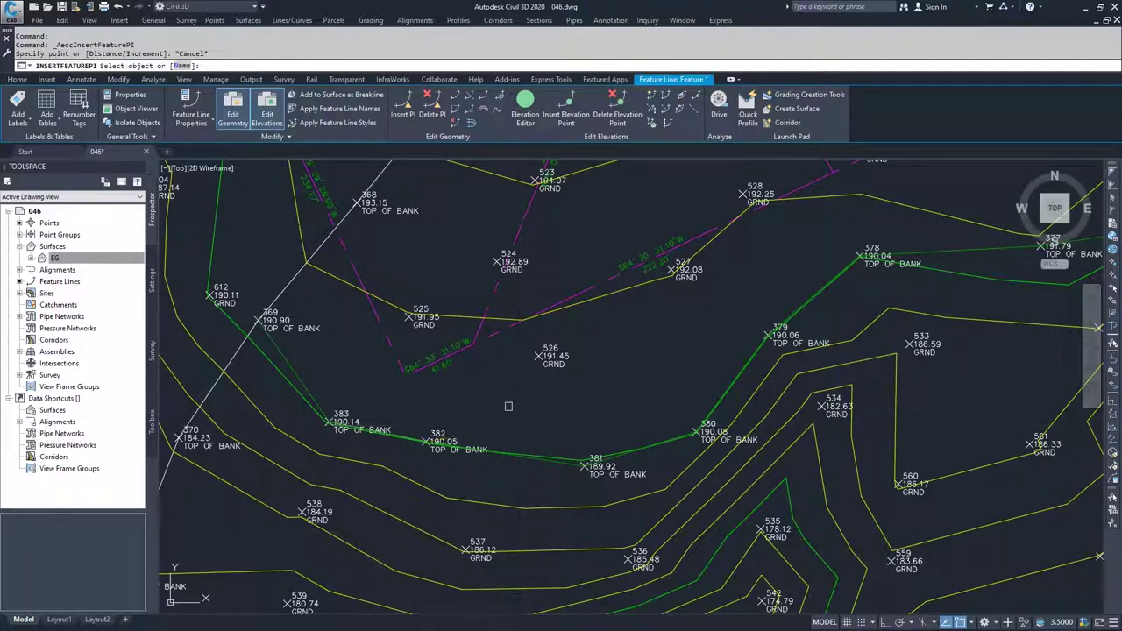
left_click(431, 113)
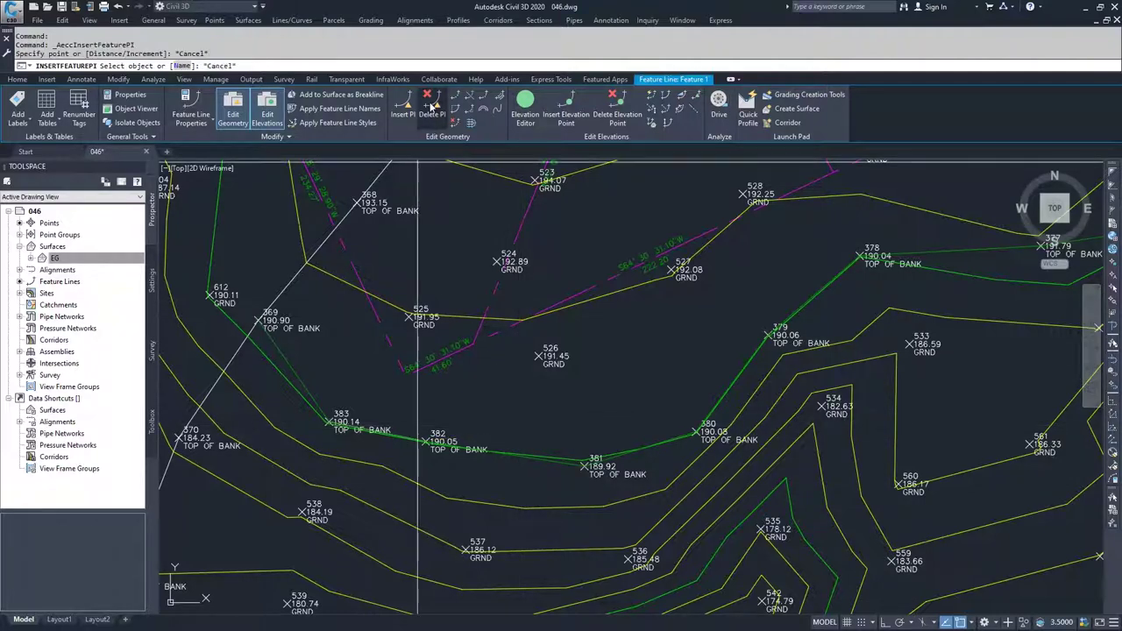
left_click(579, 412)
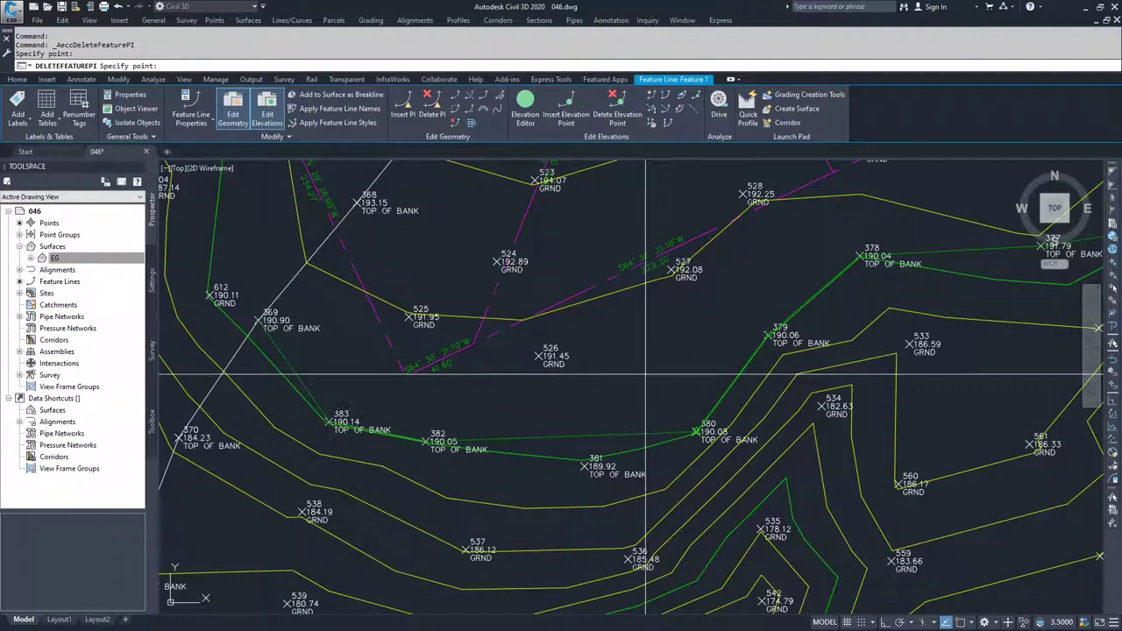
key("Escape")
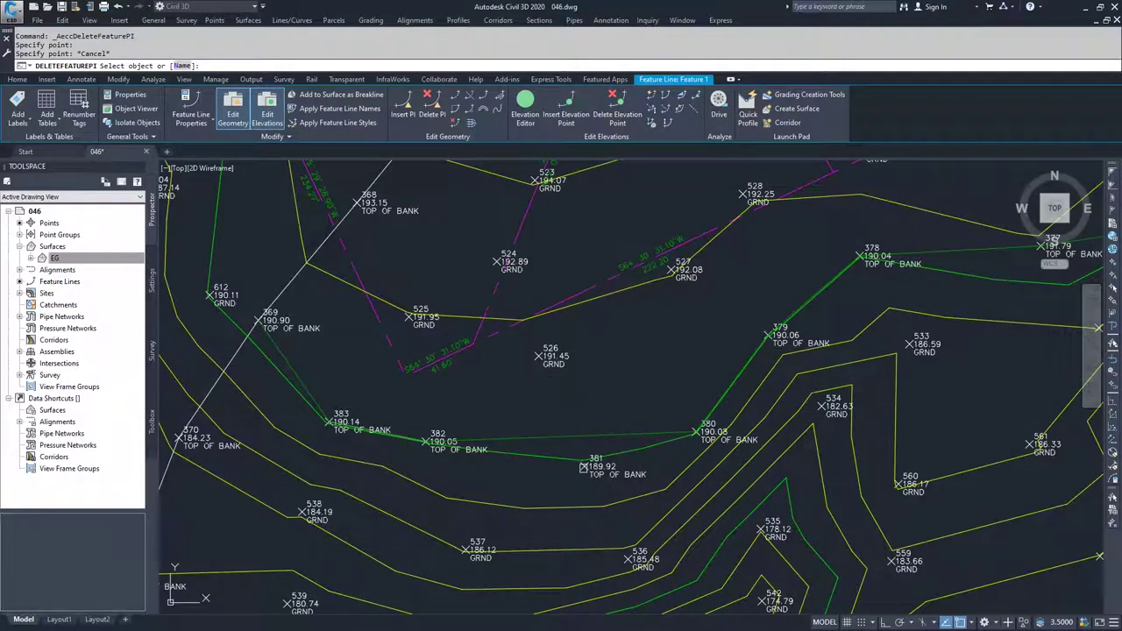
Break the feature line between two picked points near 382 and 380.
left_click(457, 101)
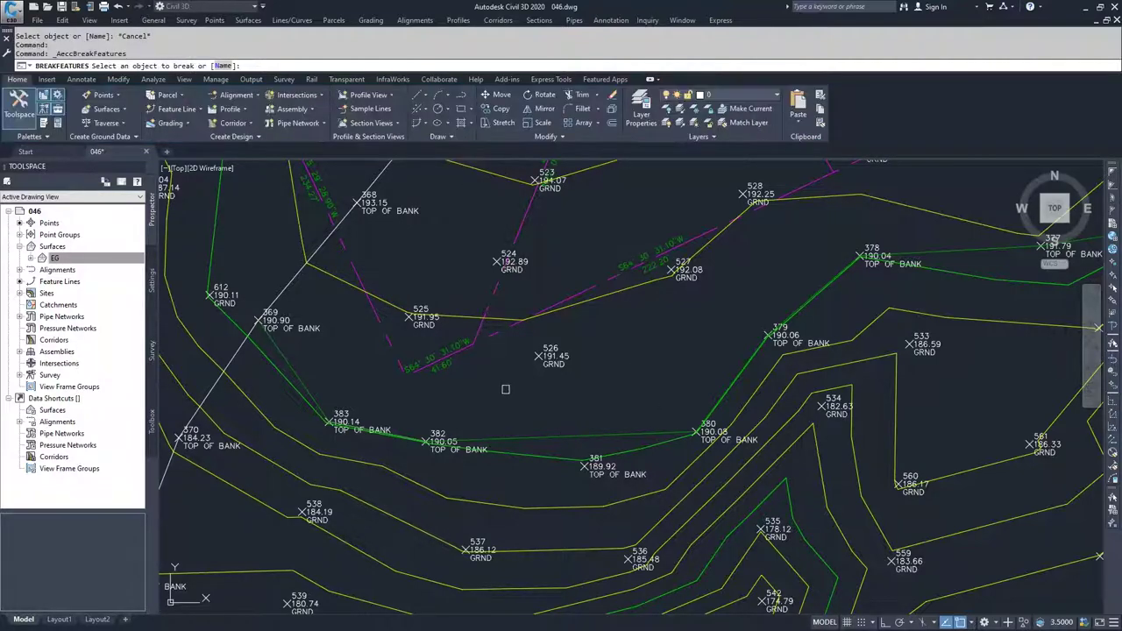
left_click(522, 437)
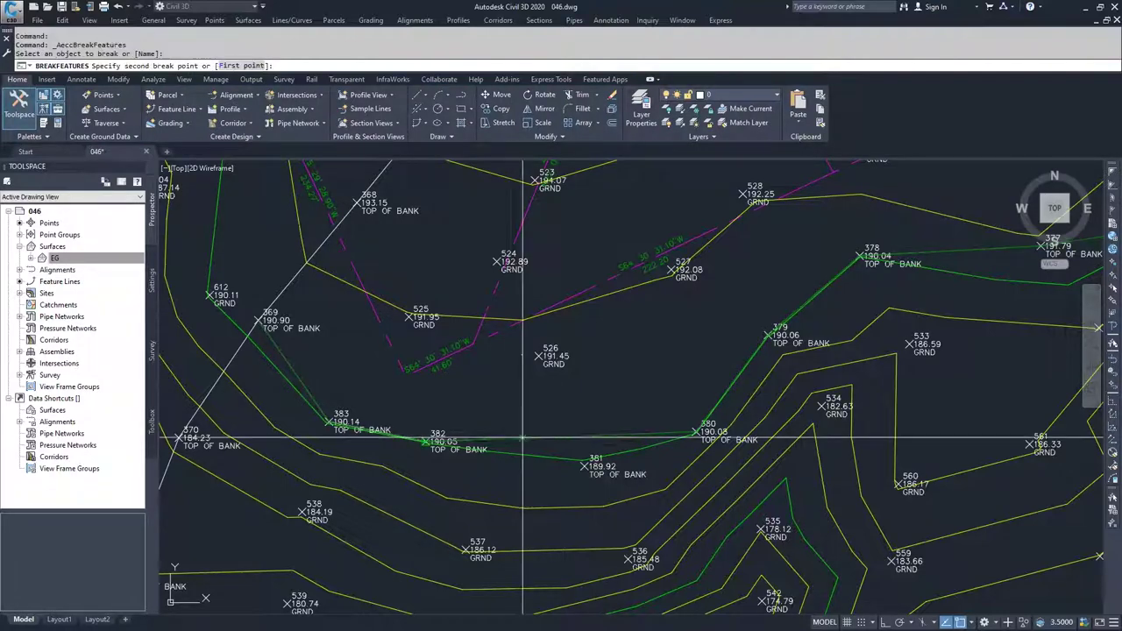
left_click(606, 427)
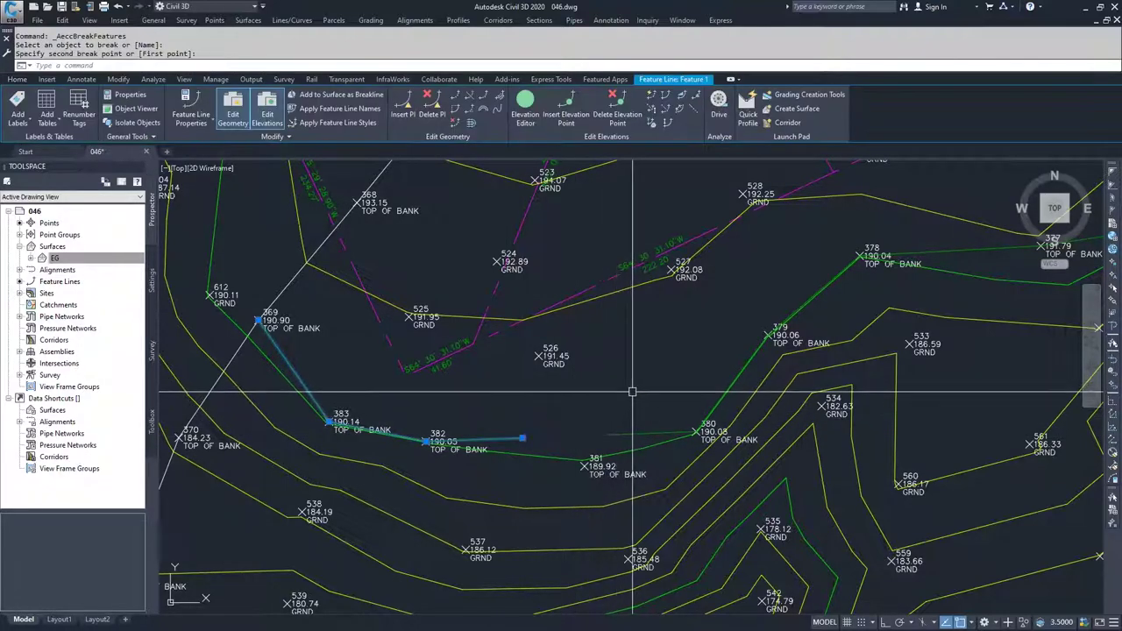
key("Escape")
Grip-stretch the western piece's open end toward point 380.
left_click(605, 448)
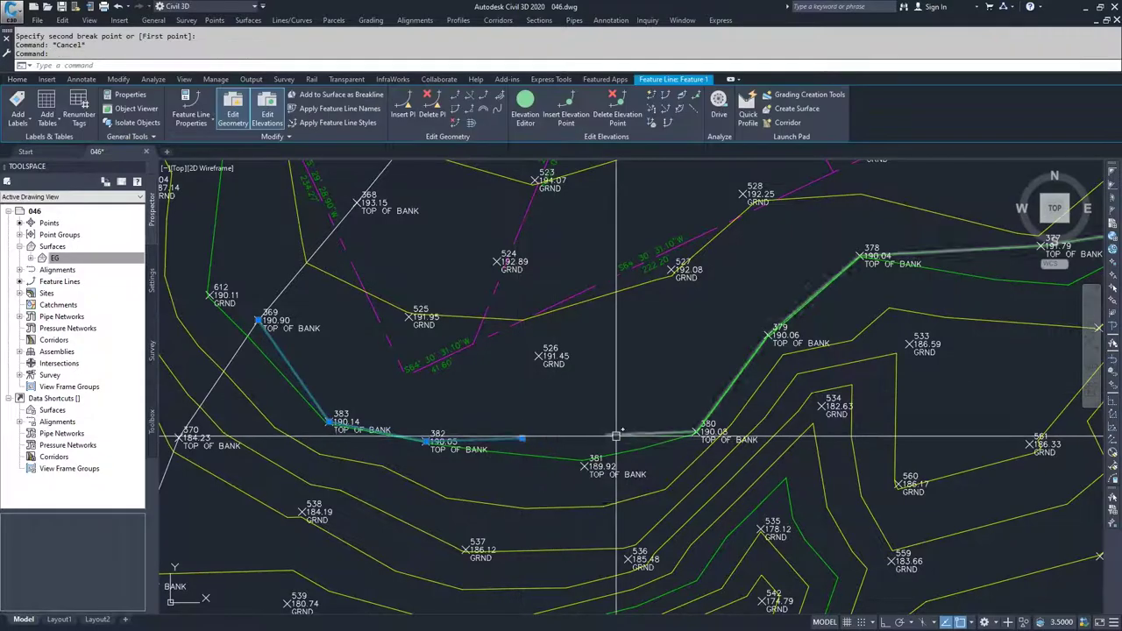
key("Escape")
left_click(518, 436)
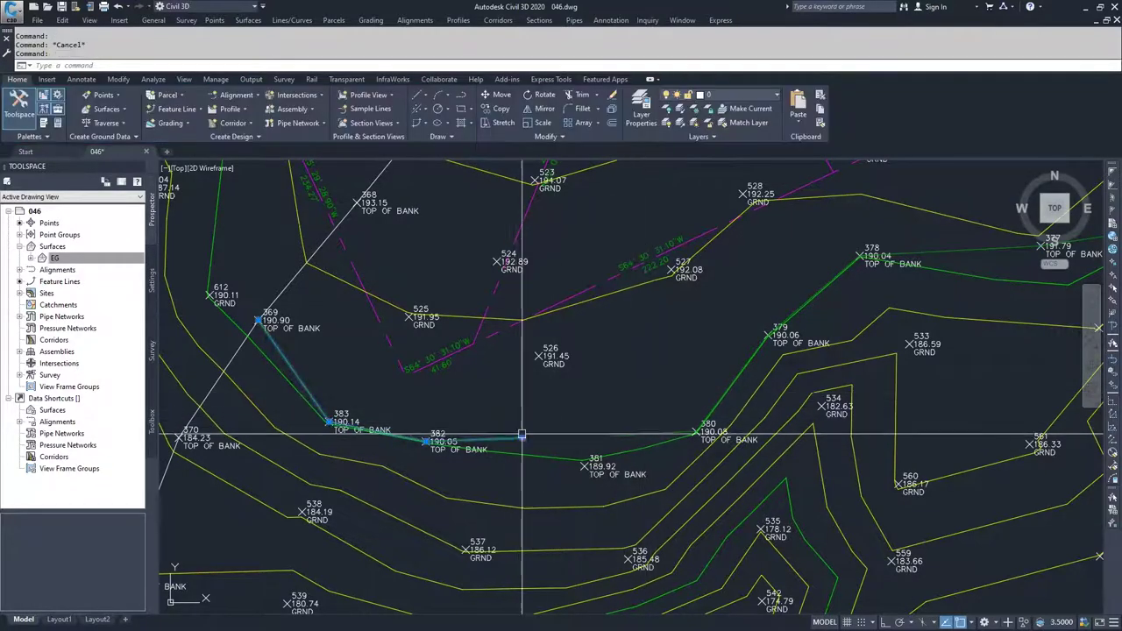
left_click(522, 438)
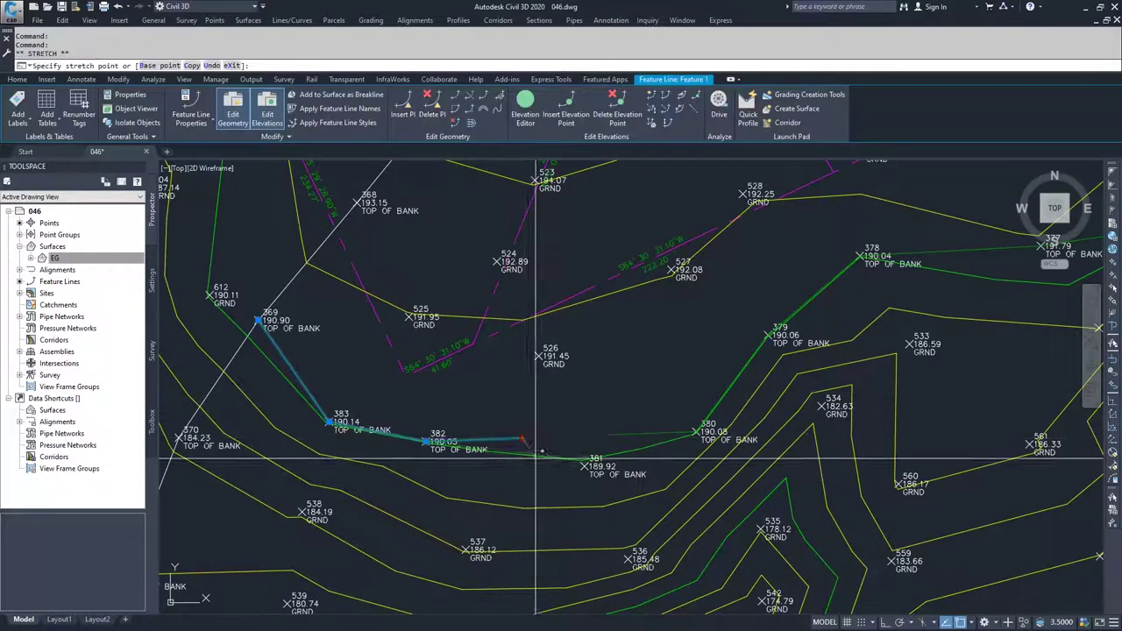
left_click(605, 434)
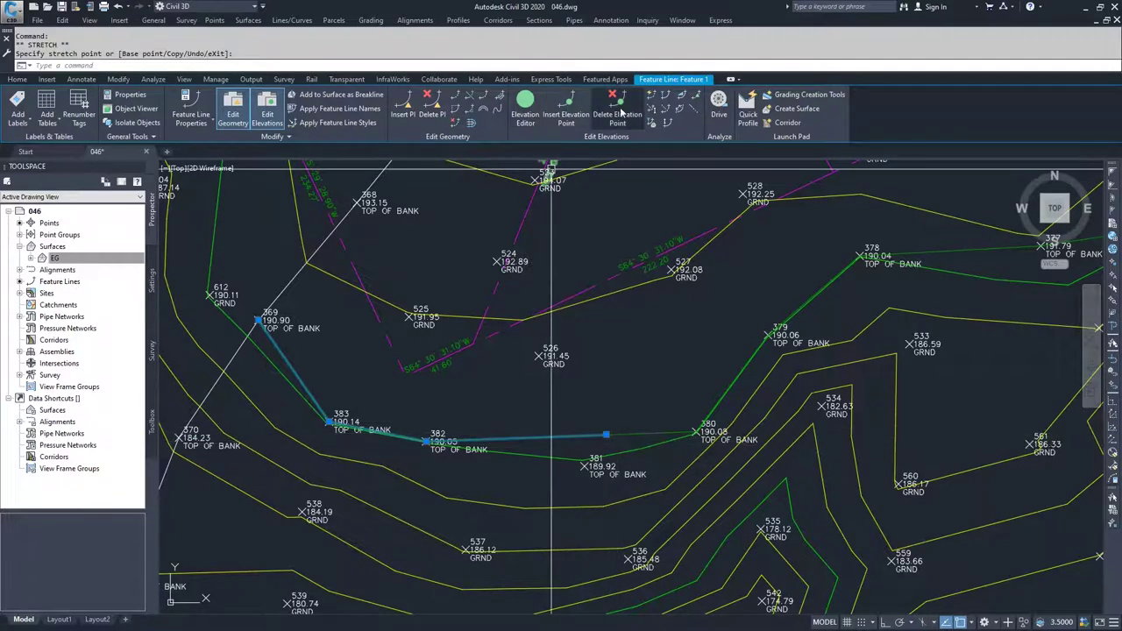
Join the eastern piece back onto the western feature line piece.
left_click(482, 99)
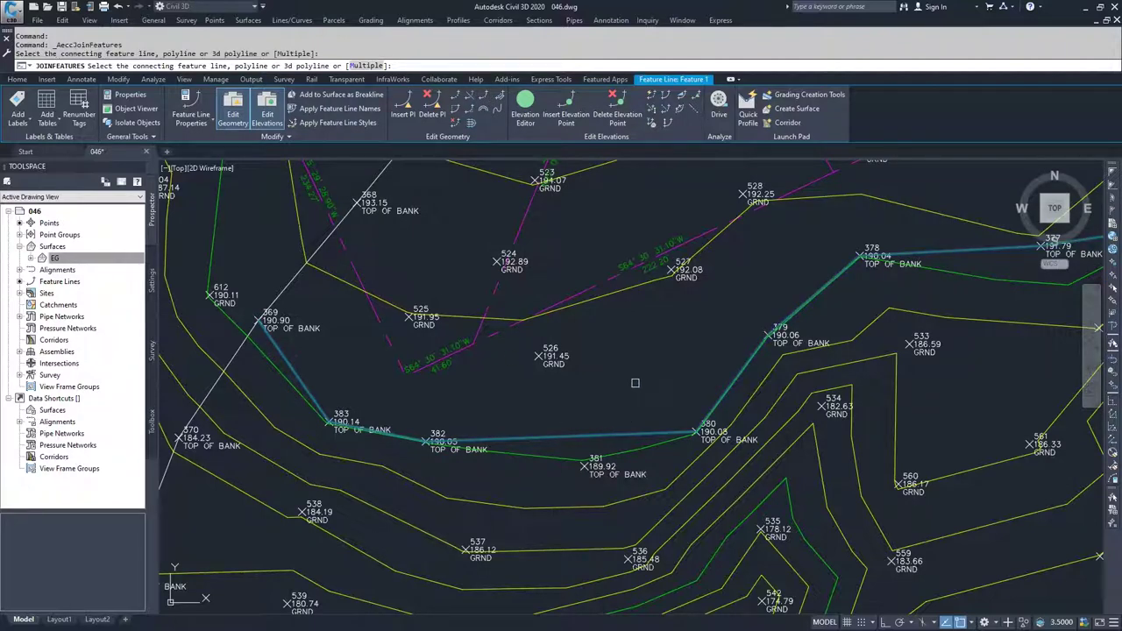
left_click(634, 433)
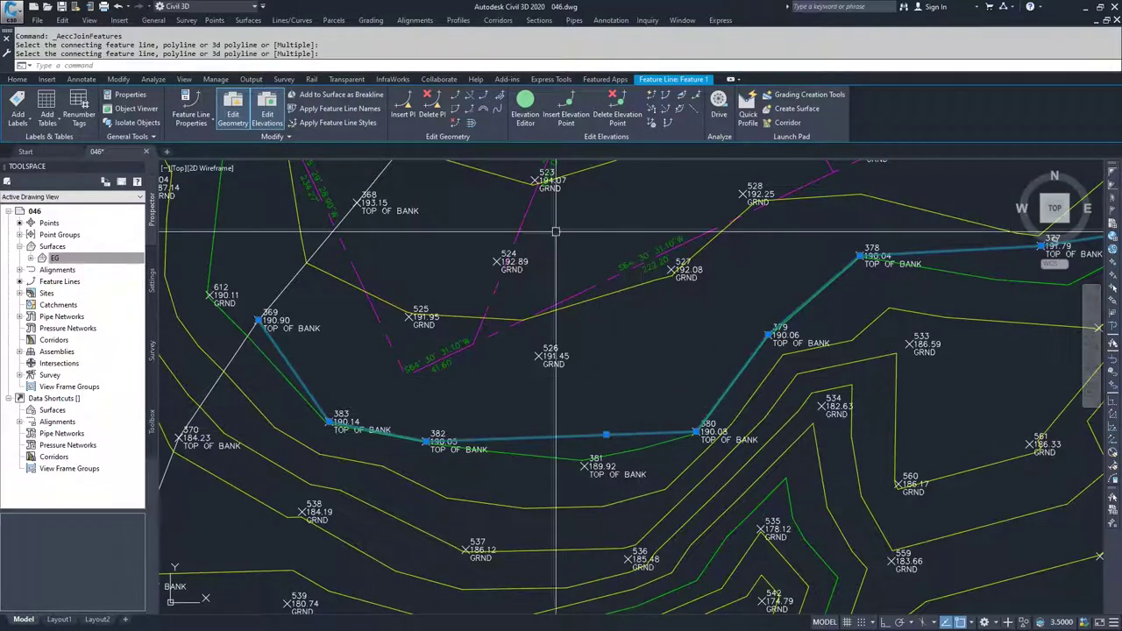
key("Escape")
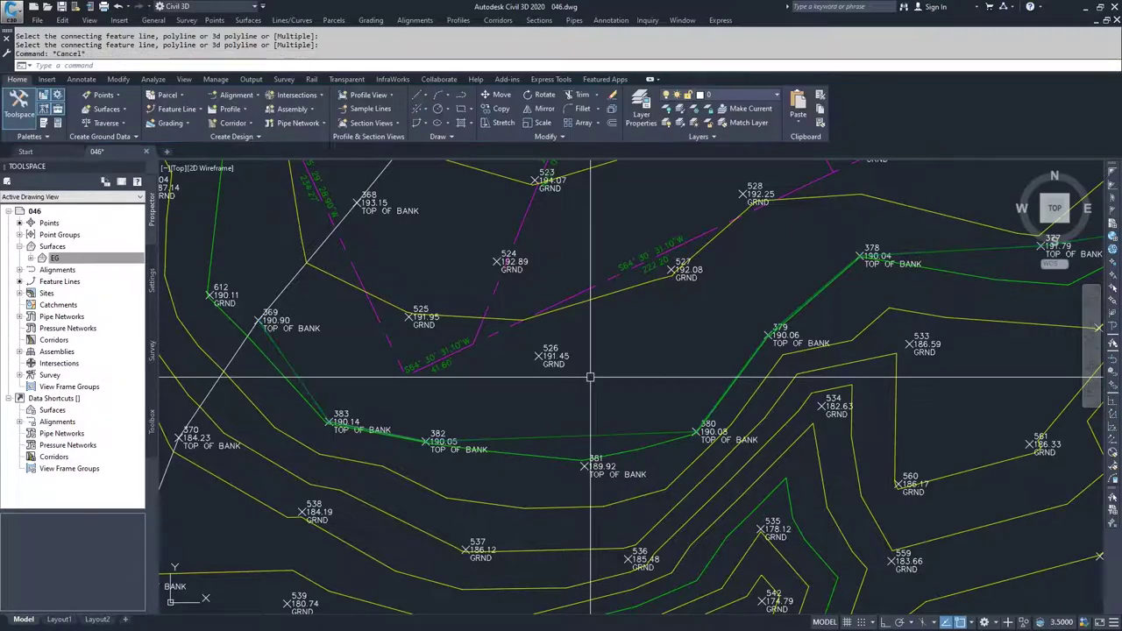
Draw a short PL cutting line across the feature line near point 381.
type("pl")
key("Return")
left_click(596, 405)
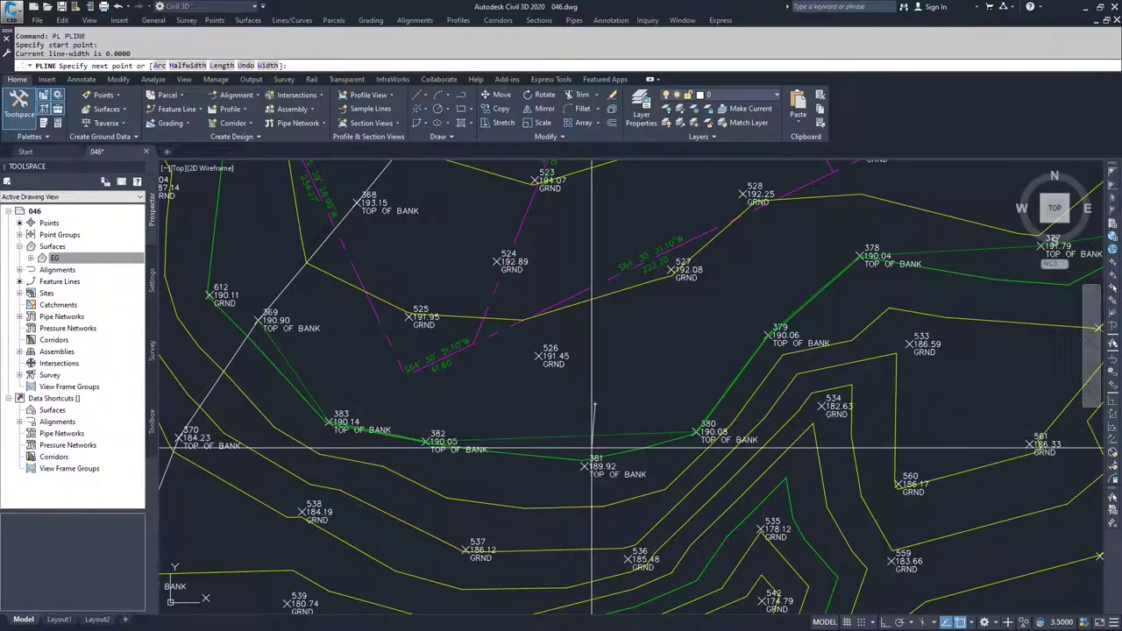
scroll(592, 449, "up", 2)
left_click(589, 451)
key("Return")
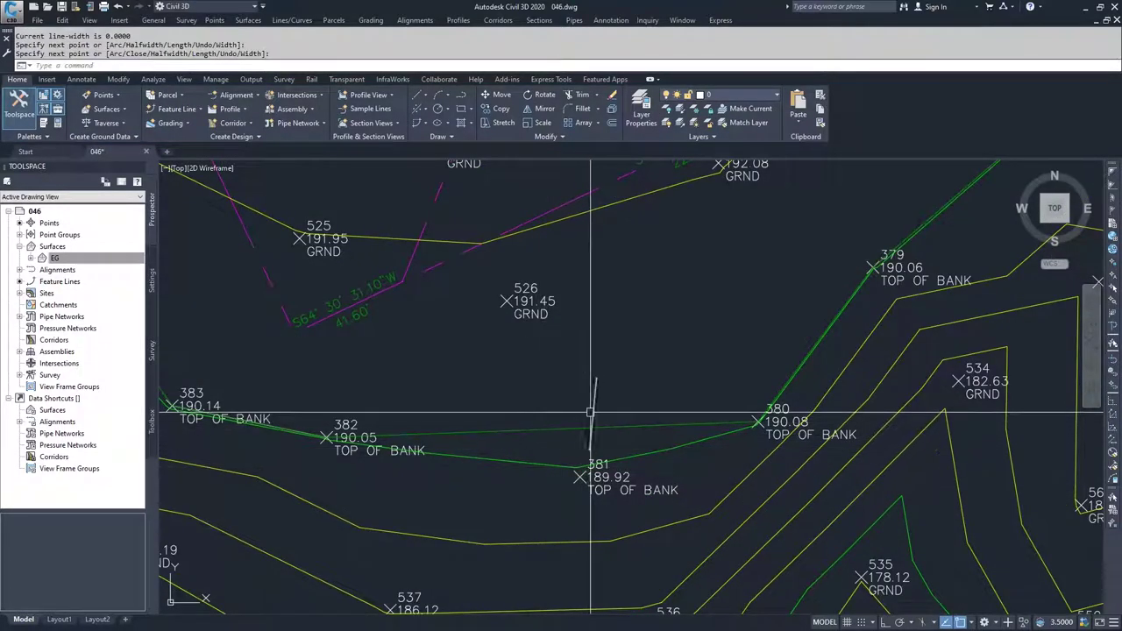
Trim the feature line east of the cutting line.
left_click(514, 428)
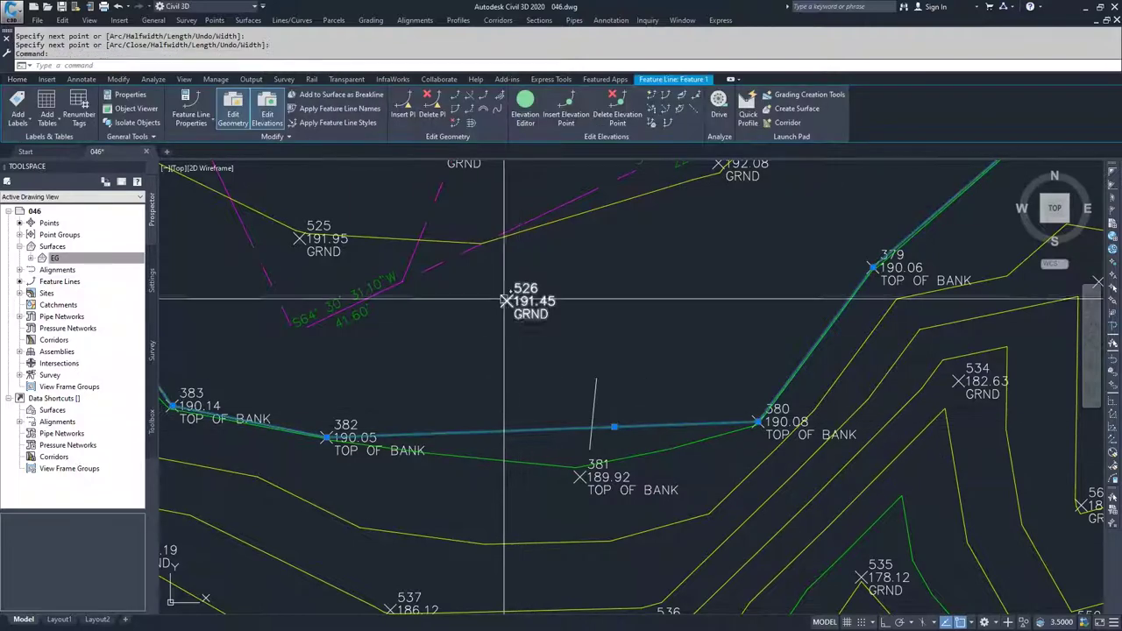
left_click(469, 96)
left_click(594, 386)
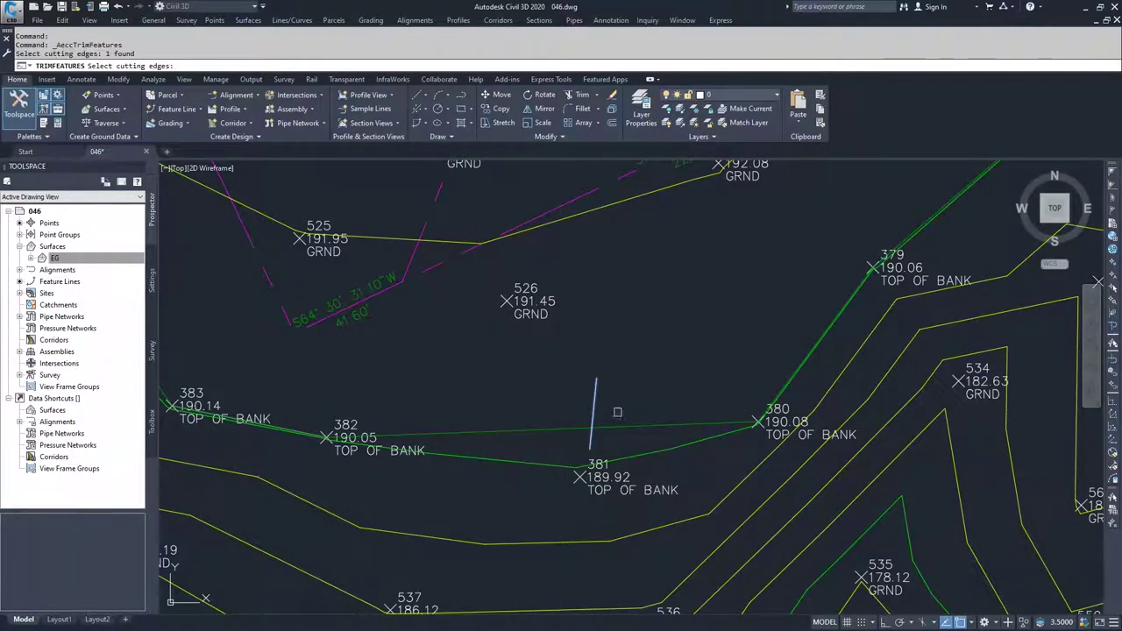
key("Return")
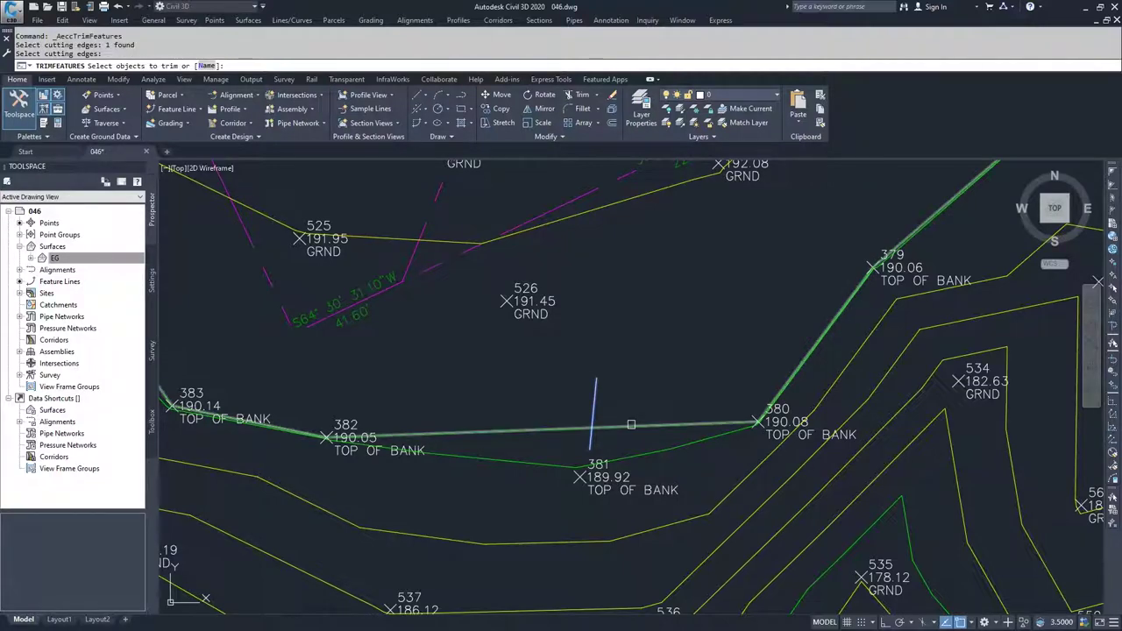
left_click(633, 426)
key("Return")
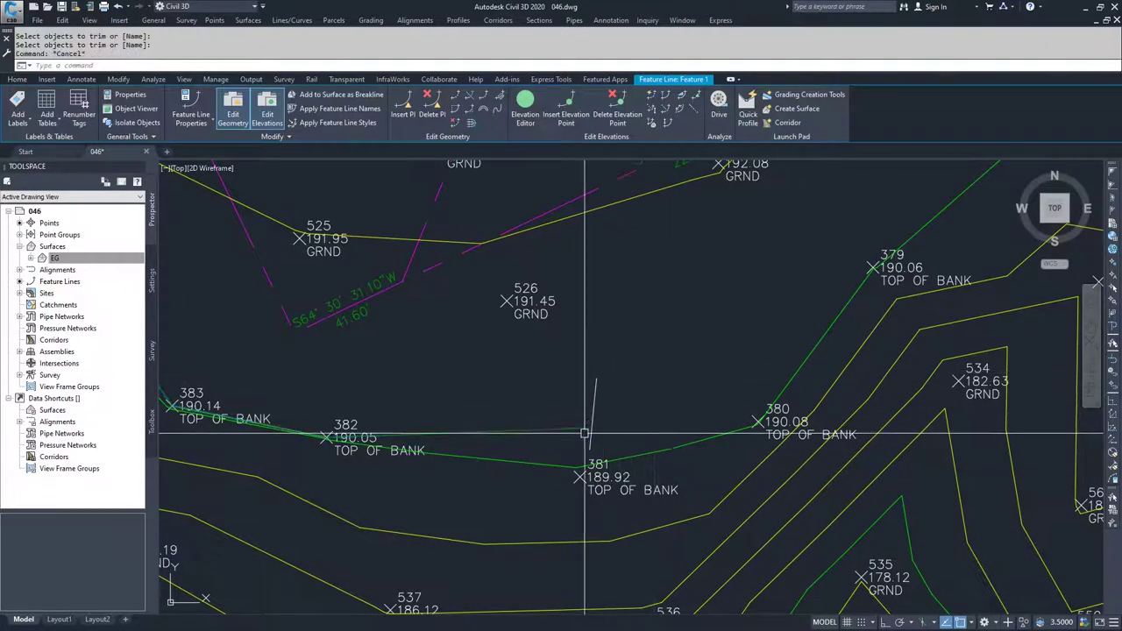
key("Escape")
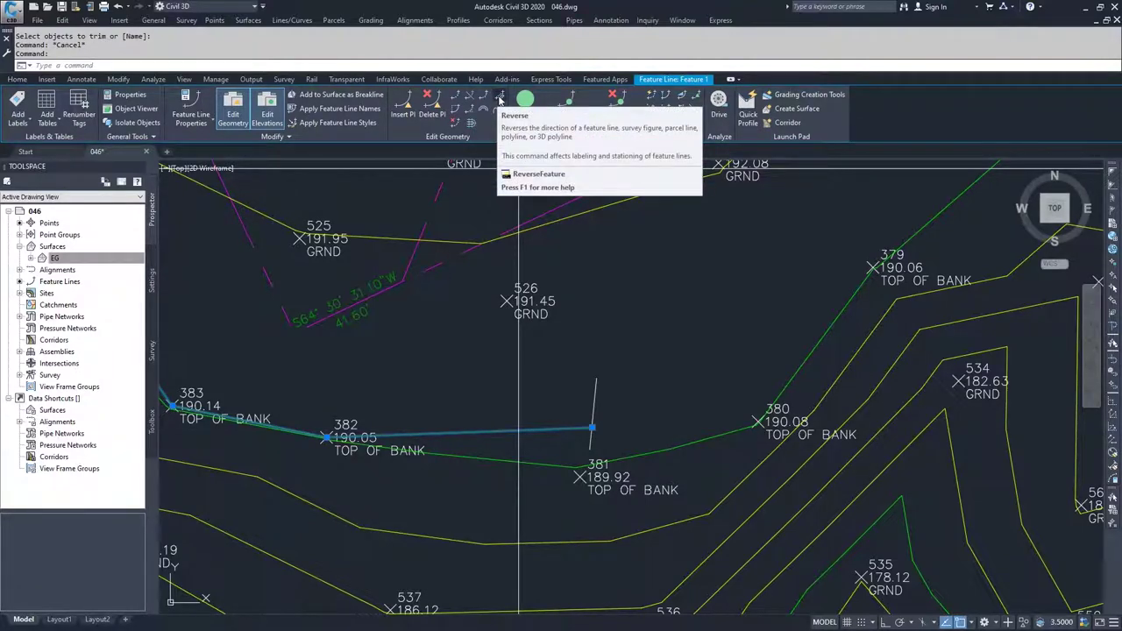
Zoom out to show the whole edited top-of-bank feature line.
scroll(518, 406, "down", 3)
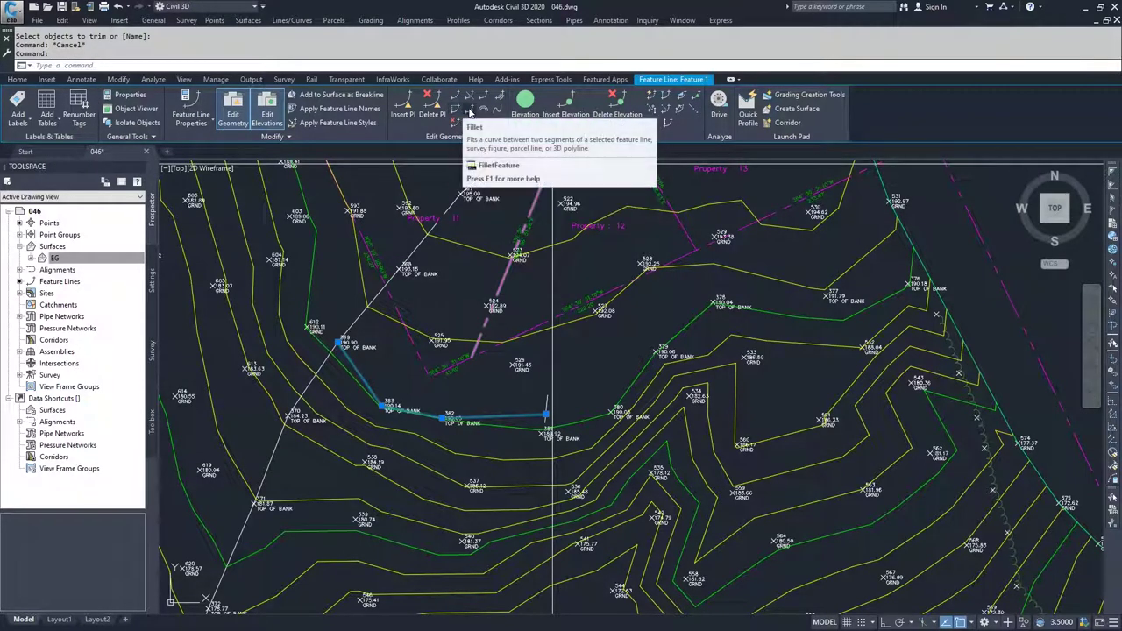
Fillet the feature line corner at point 382 with a 10-ft radius.
left_click(471, 112)
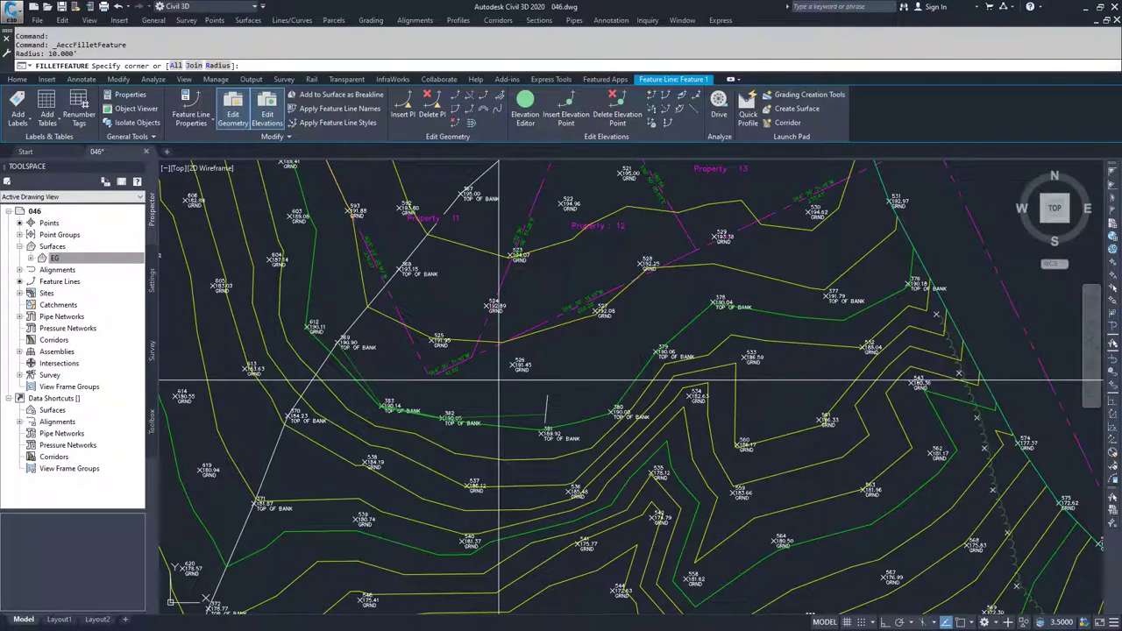
scroll(473, 412, "up", 5)
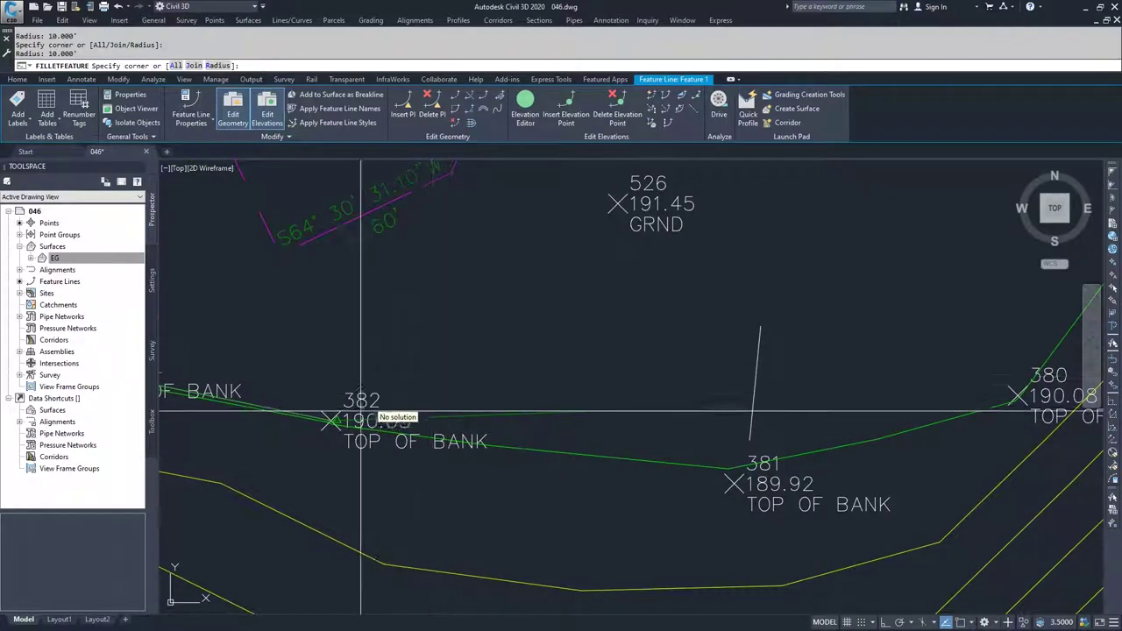
scroll(363, 413, "up", 5)
scroll(338, 466, "down", 5)
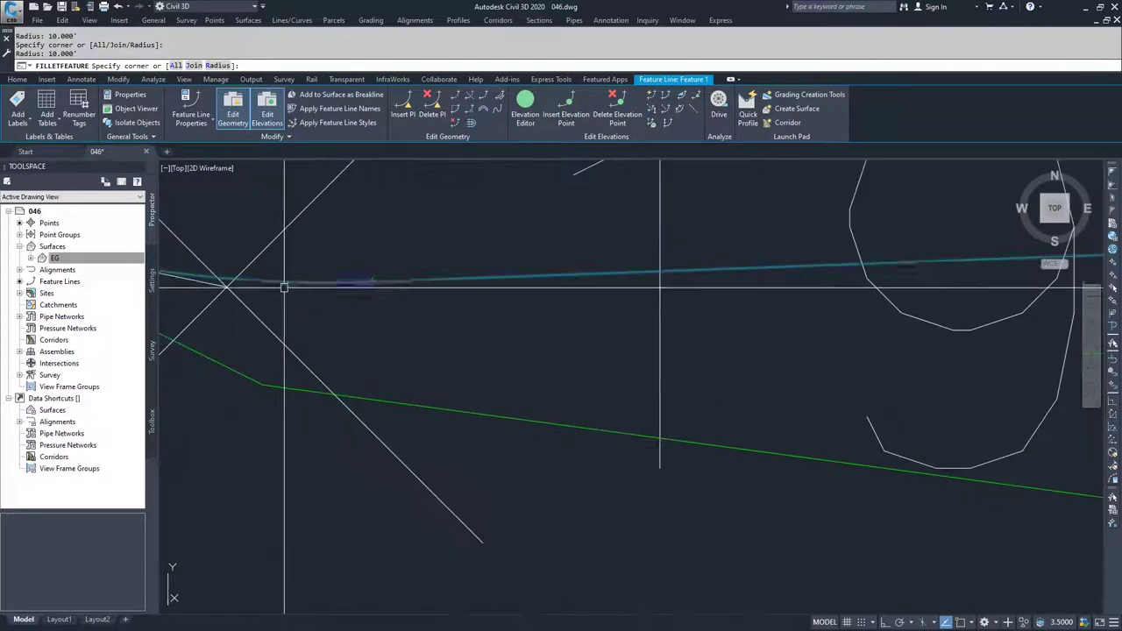
key("Escape")
scroll(283, 279, "down", 4)
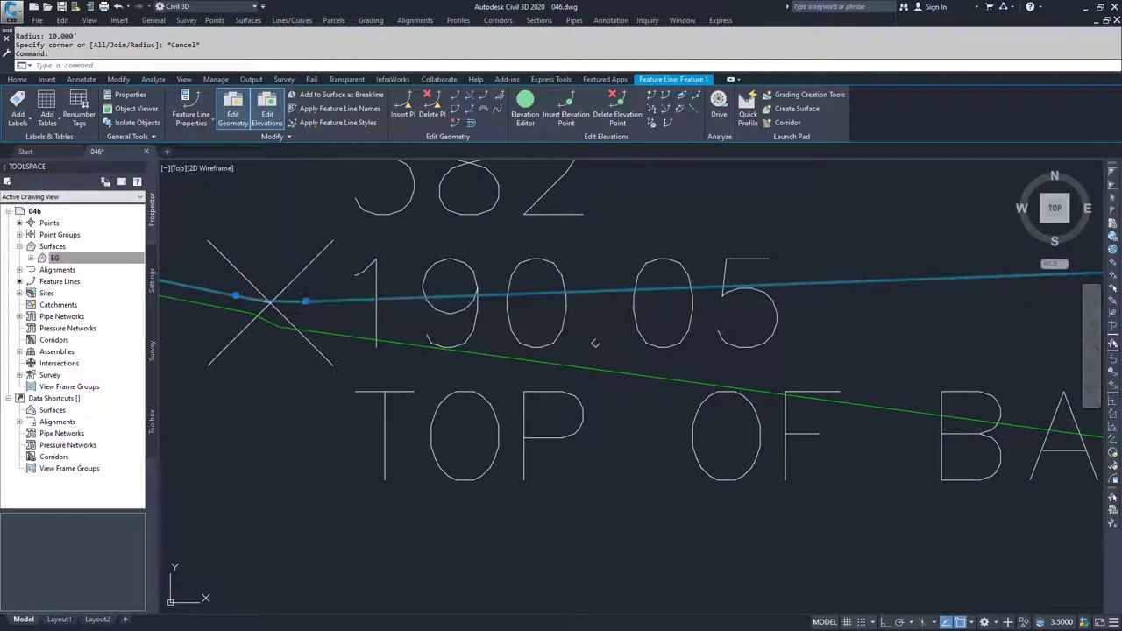
left_click(305, 302)
key("Escape")
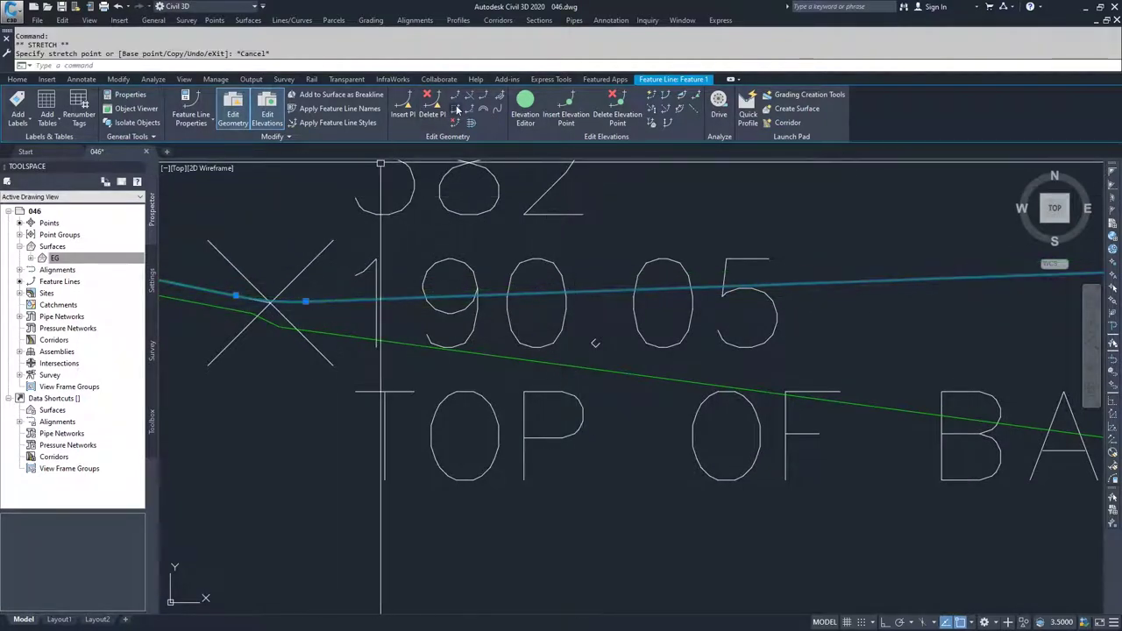
Change the 10-ft fillet curve near point 382 to a 350-ft radius.
left_click(455, 112)
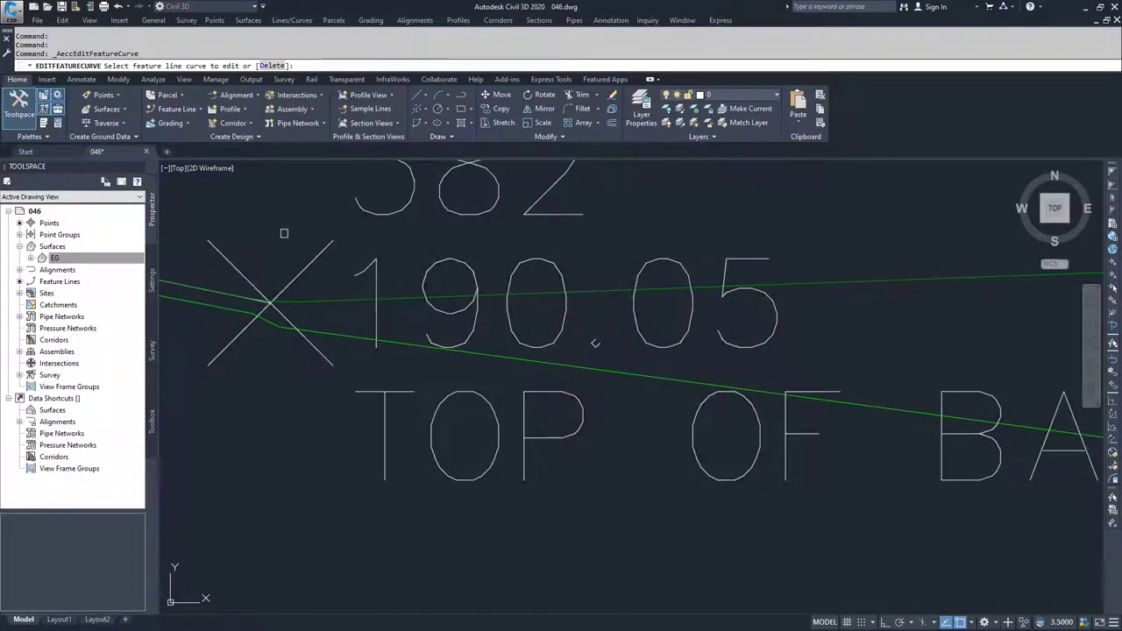
left_click(283, 303)
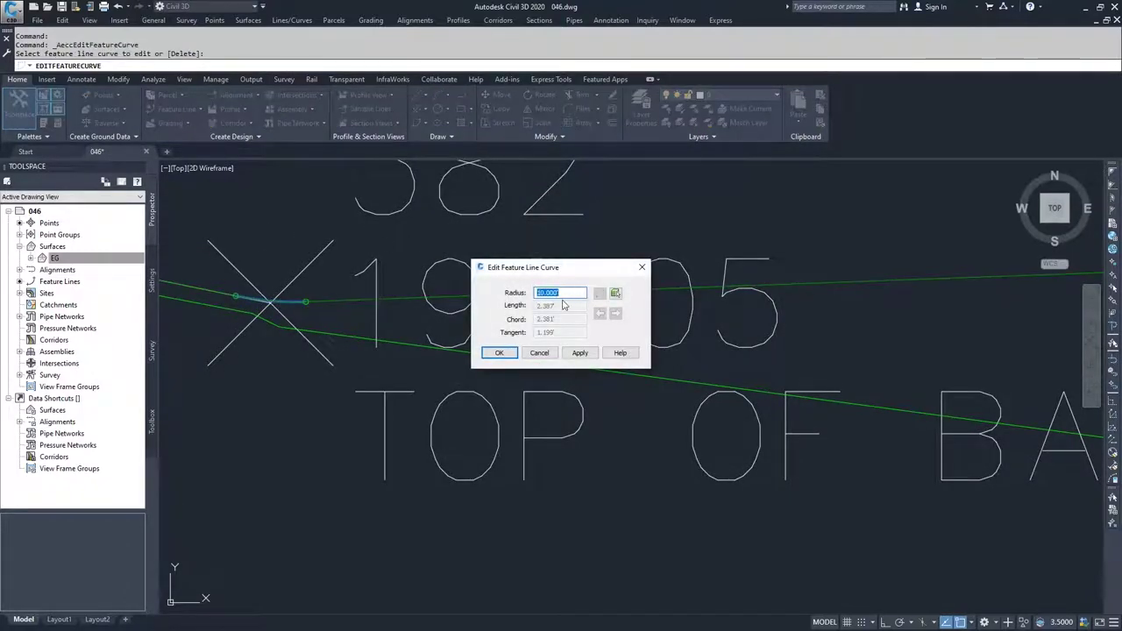
left_click_drag(544, 266, 330, 426)
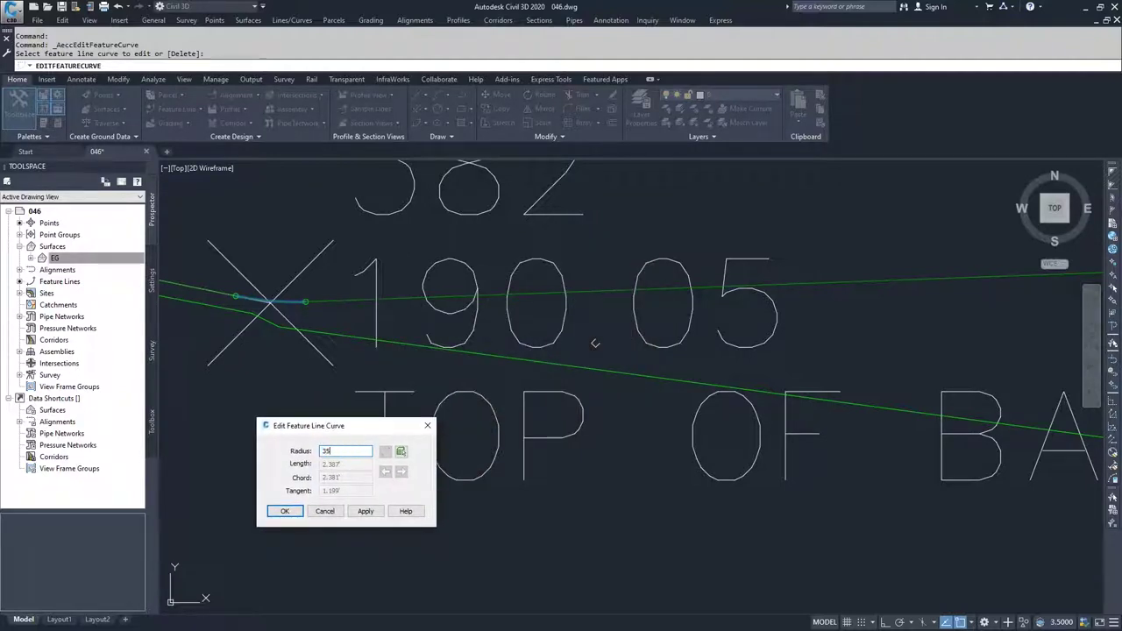
key("Return")
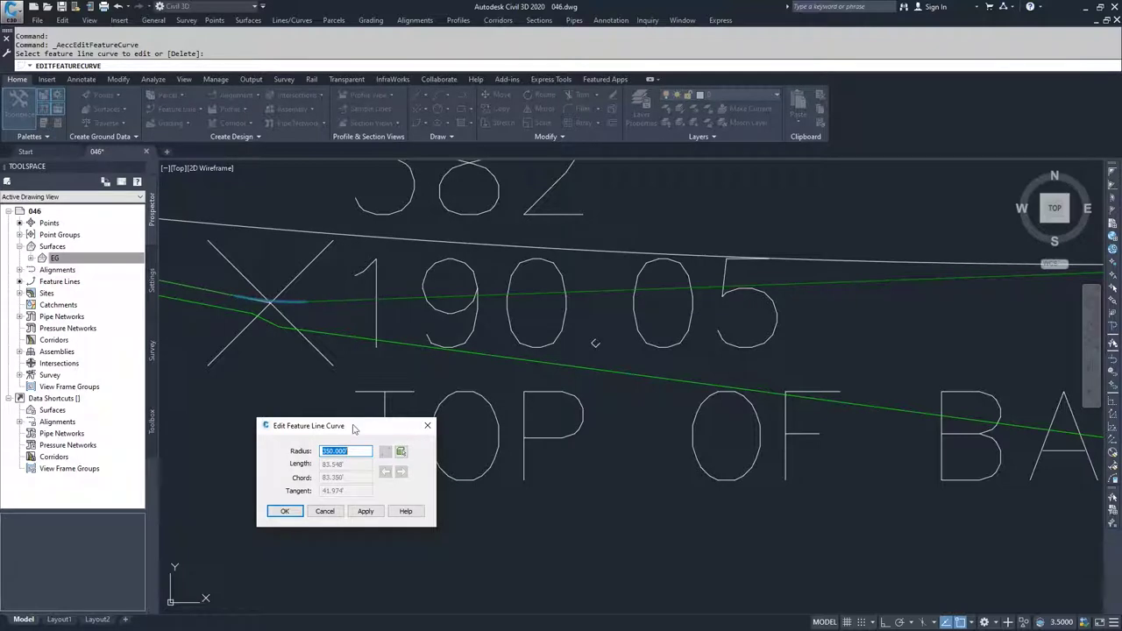
left_click(284, 511)
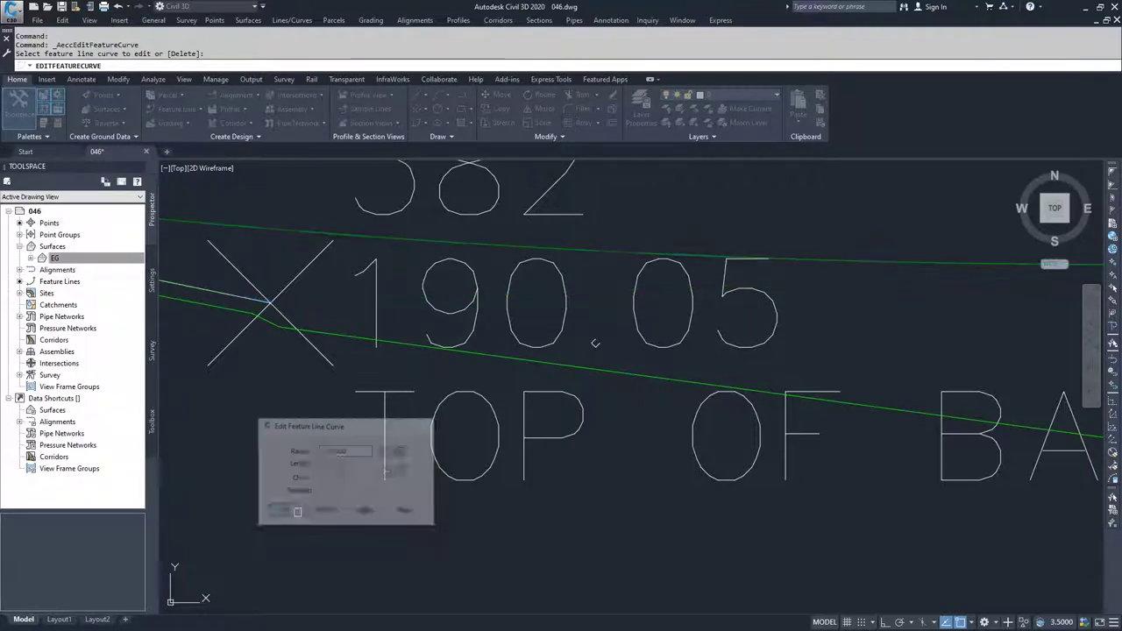
scroll(473, 482, "down", 5)
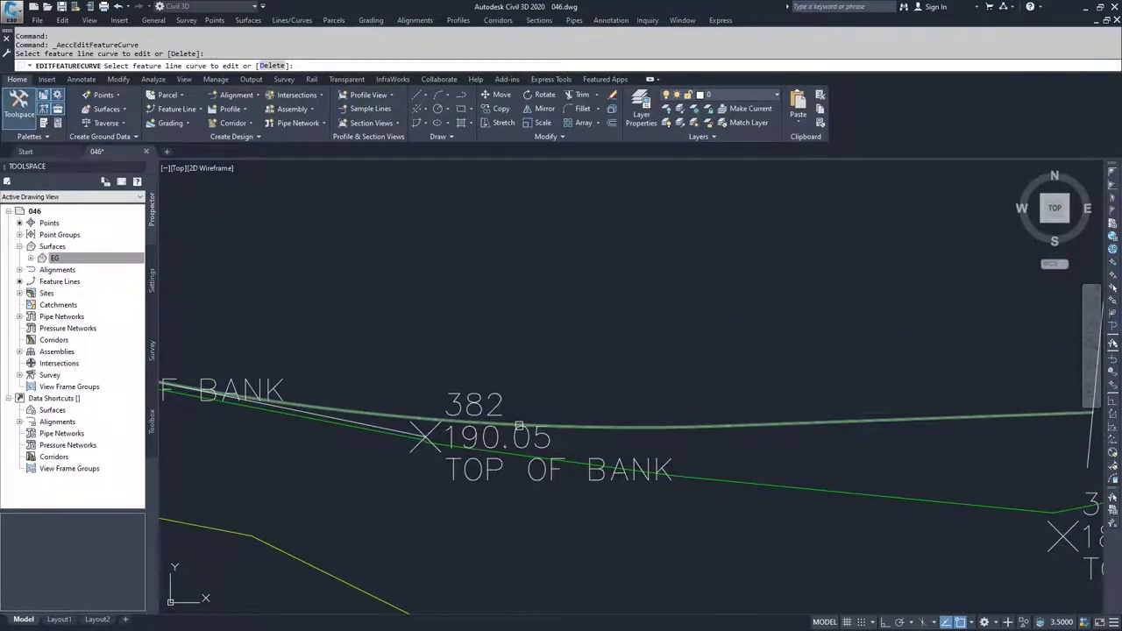
scroll(736, 403, "down", 6)
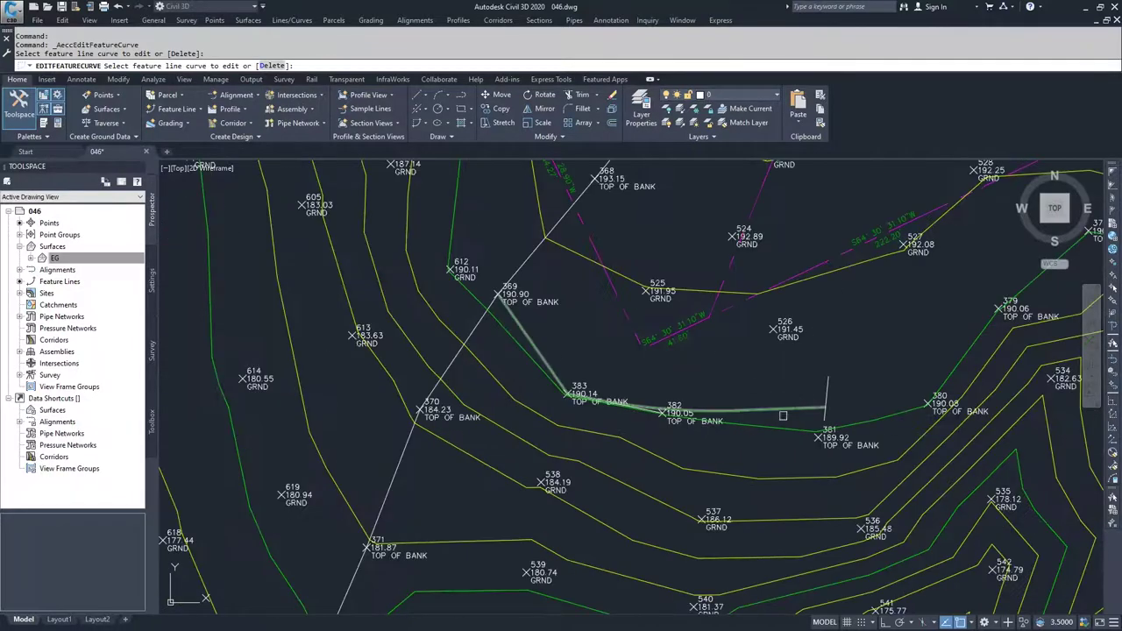
key("Escape")
Smooth the top-of-bank feature line so its segments become arcs.
left_click(568, 399)
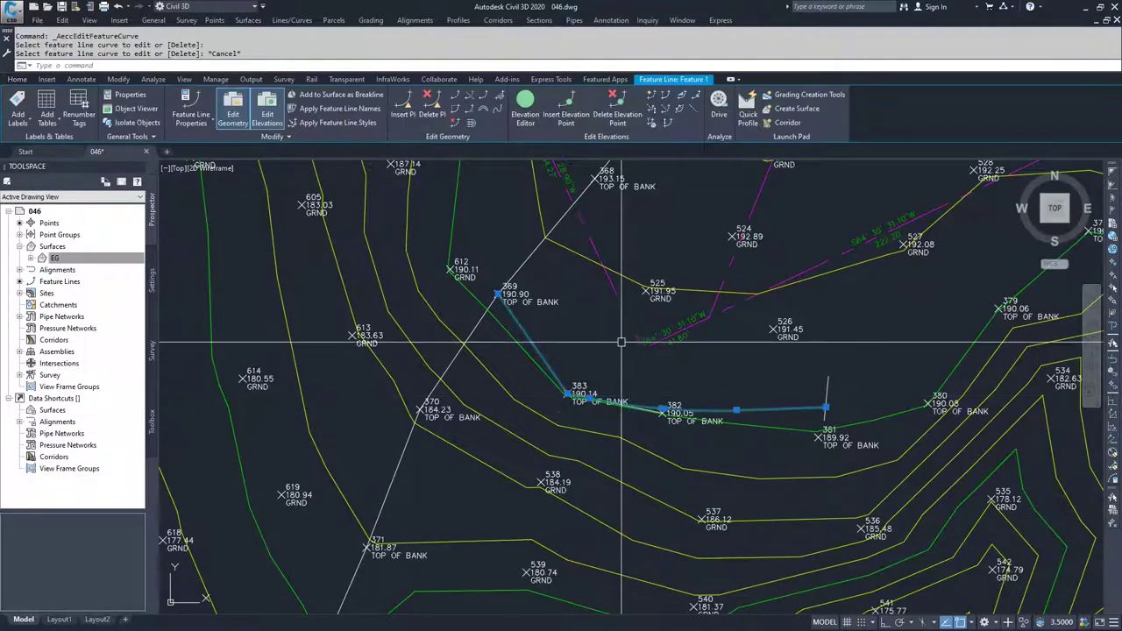
left_click(497, 112)
scroll(738, 403, "up", 2)
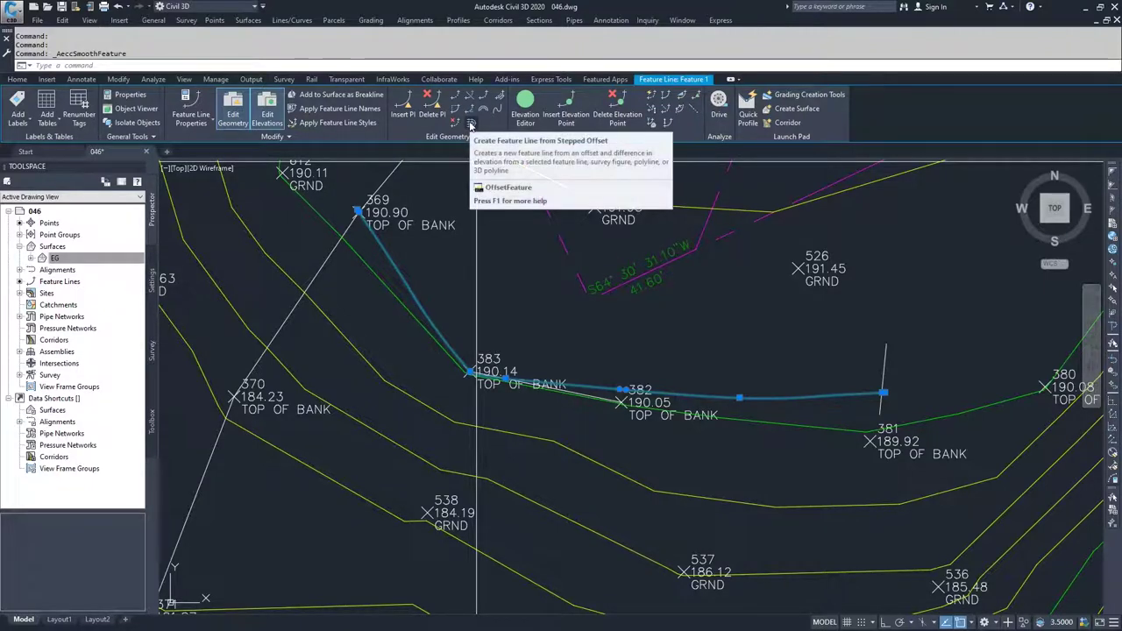
left_click(470, 125)
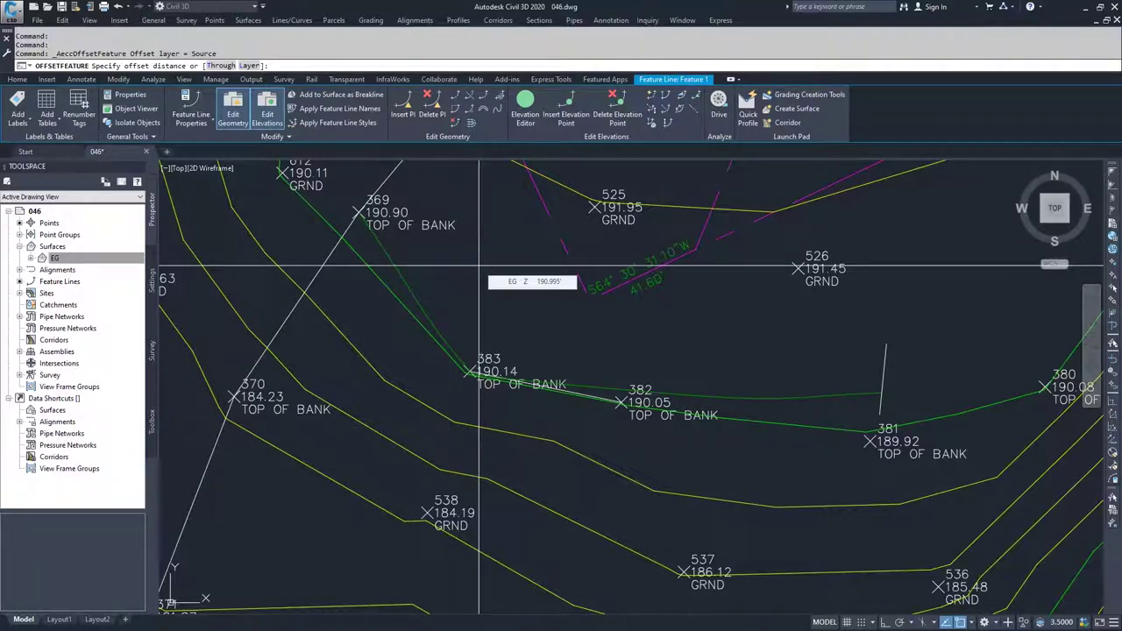
Set a 10-ft stepped offset distance toward the line's lower side.
type("10")
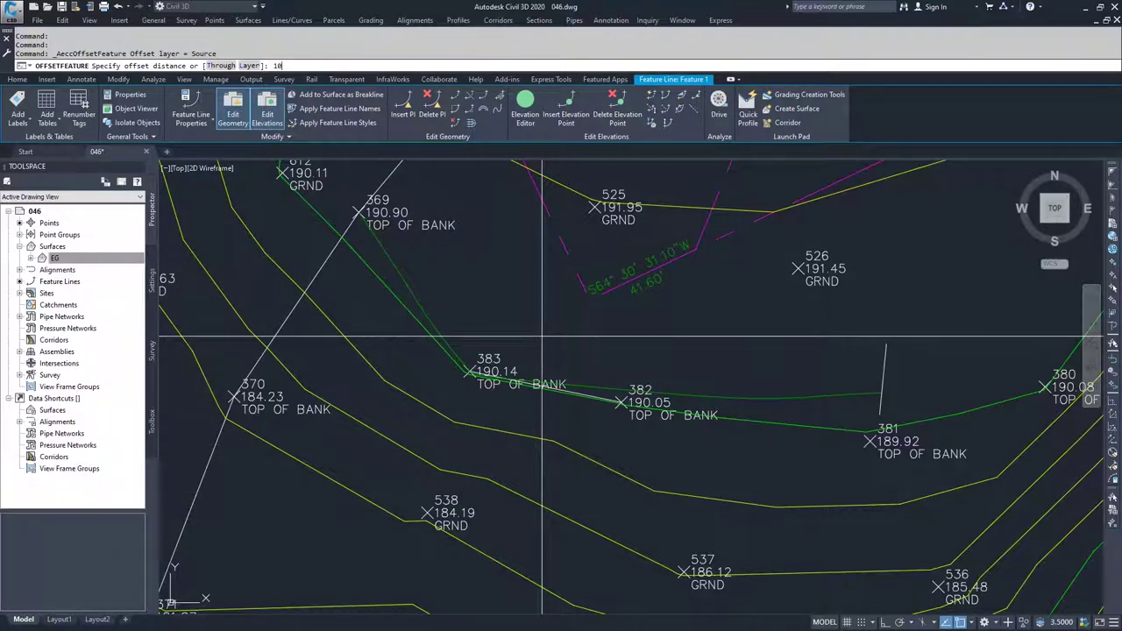
key("Return")
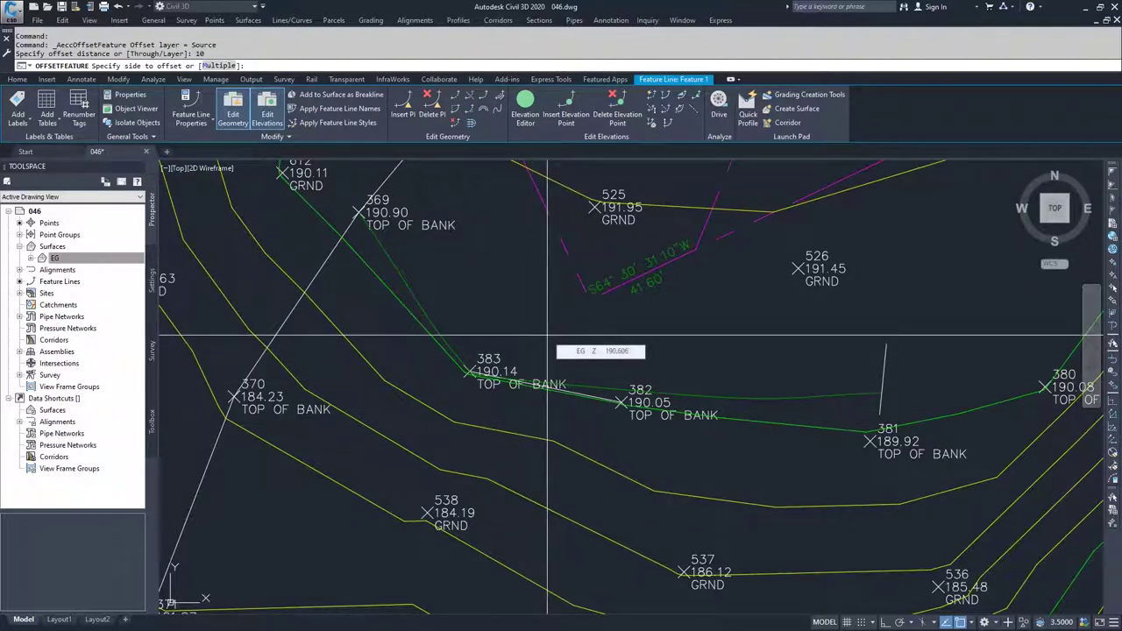
left_click(513, 476)
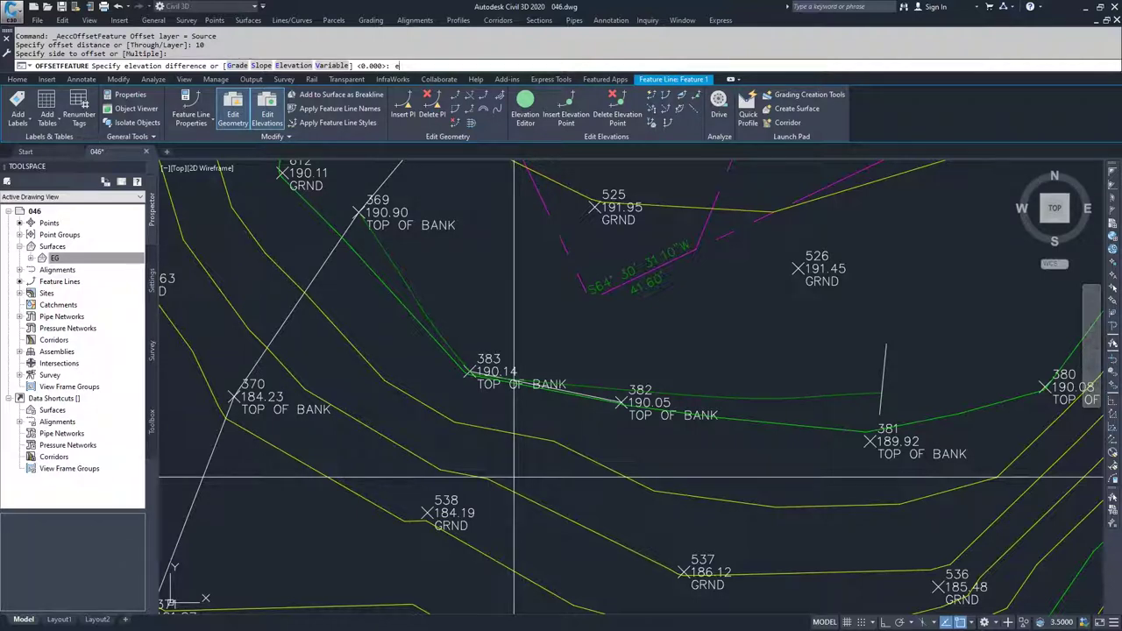
Create the offset feature line with a -10 ft elevation difference.
key("Return")
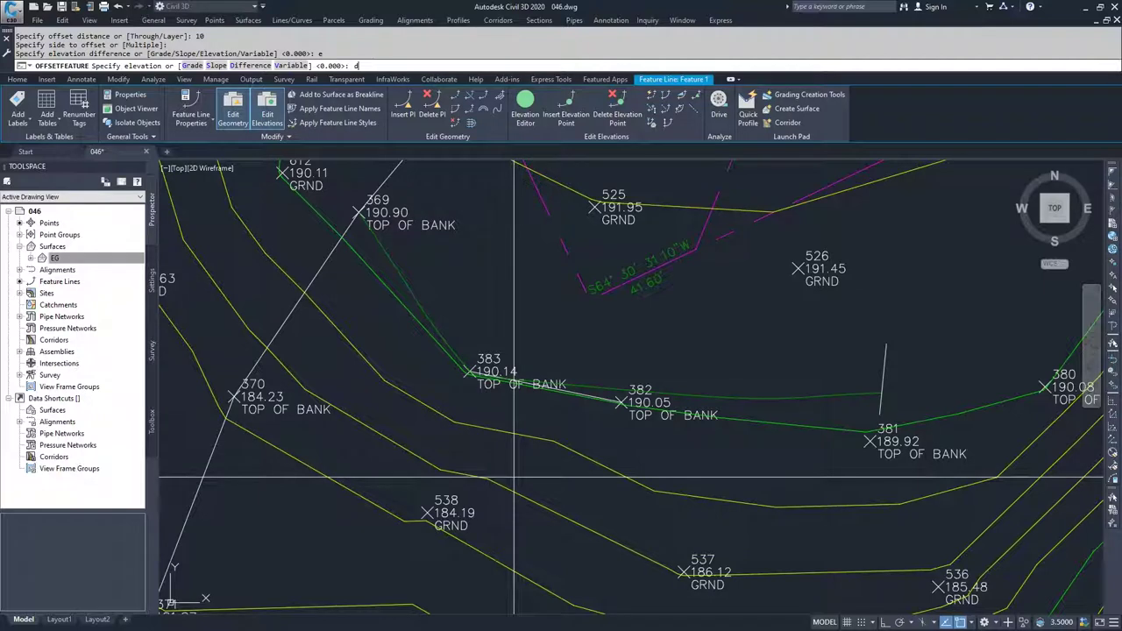
type("d")
key("Return")
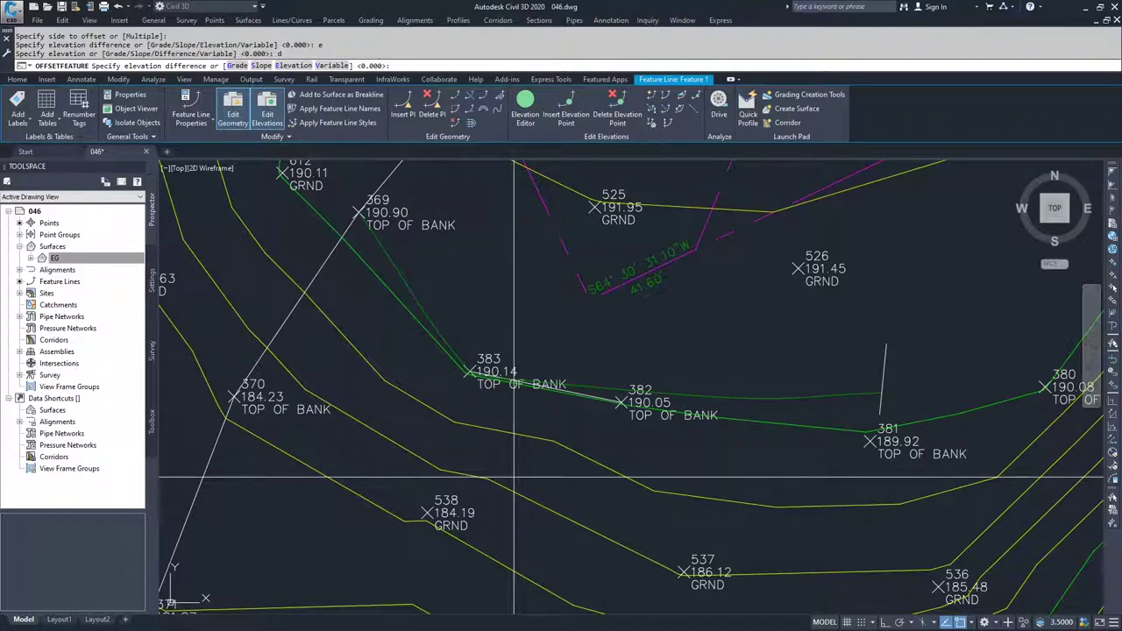
type("-10")
key("Return")
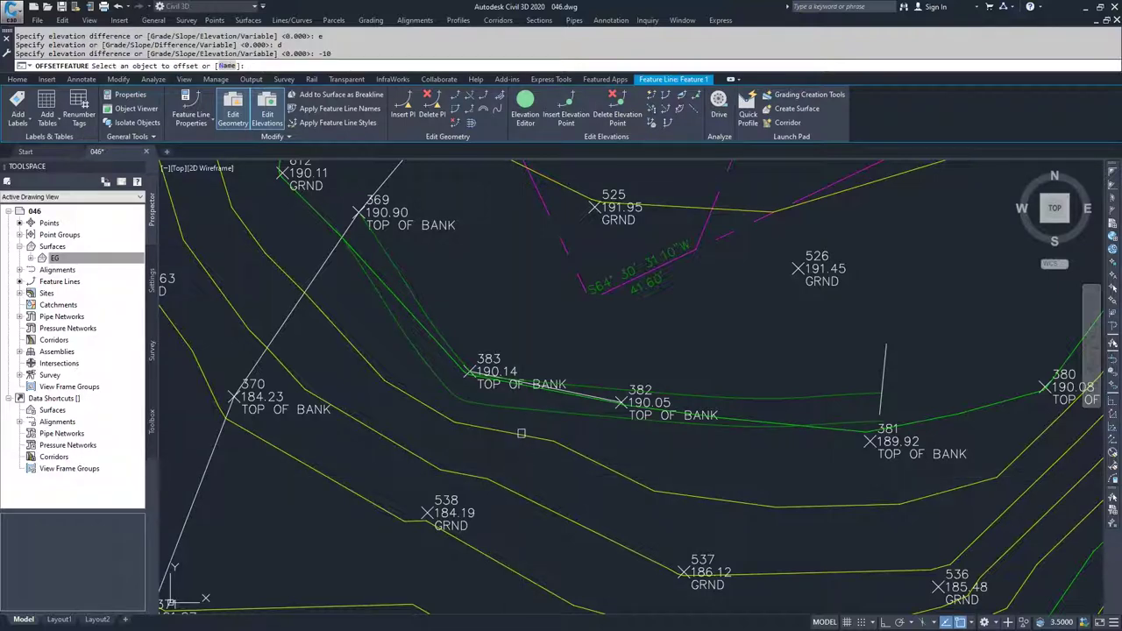
key("Escape")
left_click(529, 412)
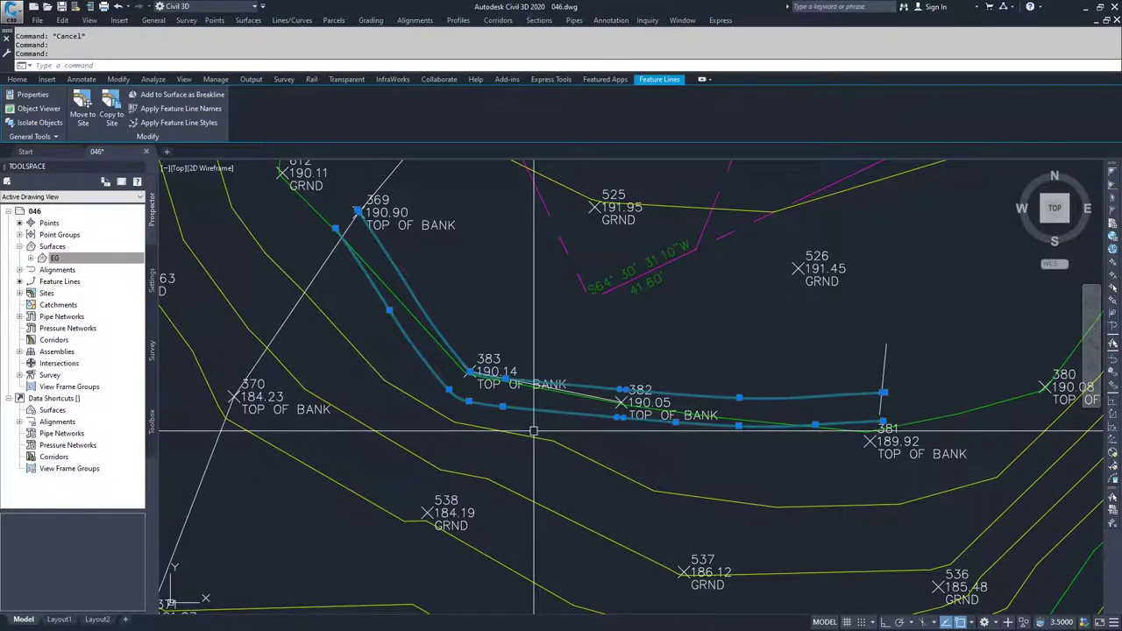
Erase the filleted top-of-bank feature line and its lower stepped offset line with E (ERASE).
key("Escape")
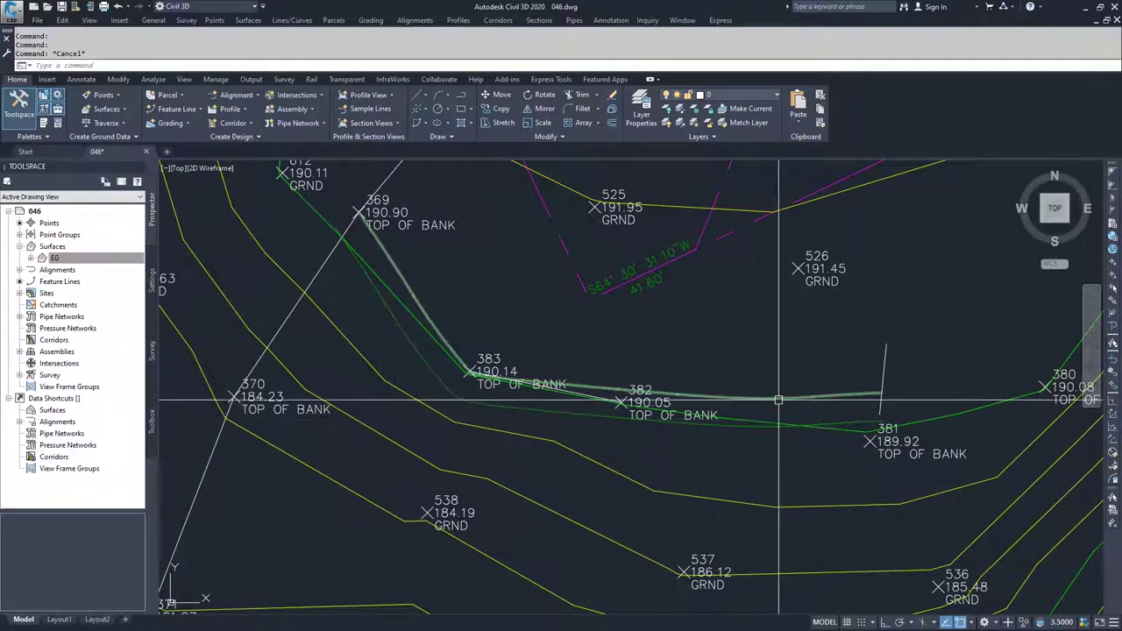
mouse_move(778, 399)
key("Escape")
left_click(779, 400)
left_click(739, 427)
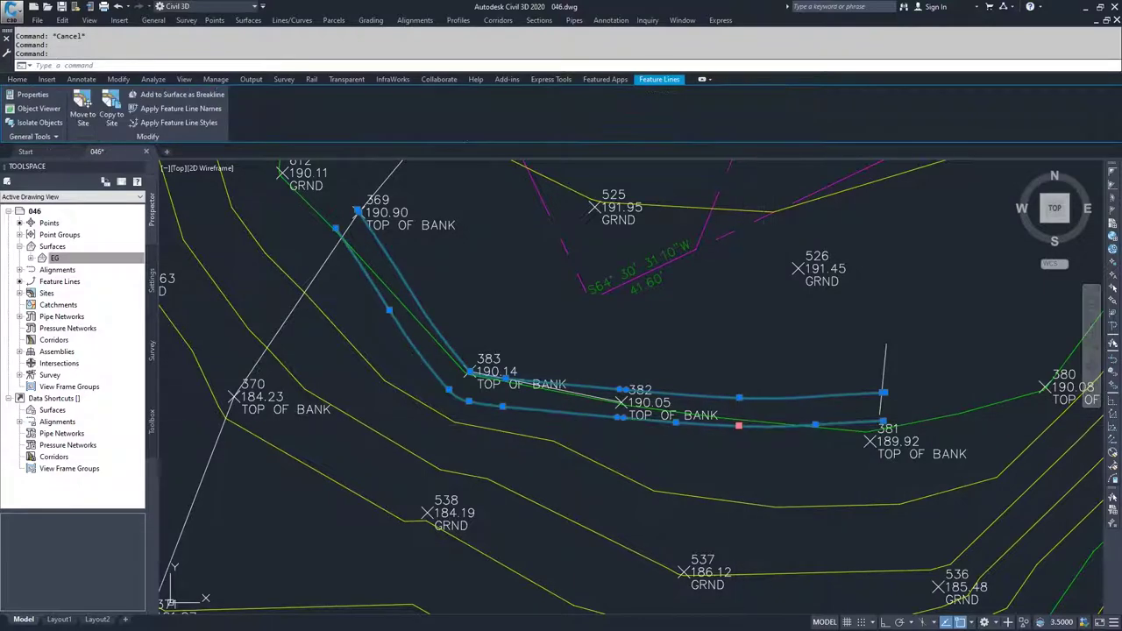
type("e")
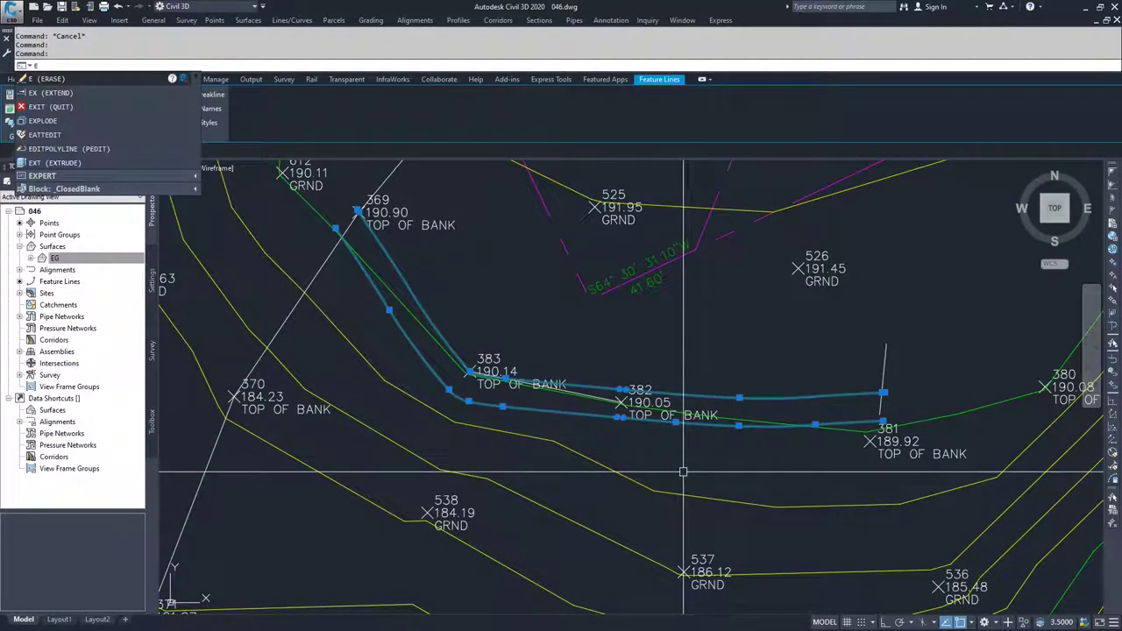
key("Return")
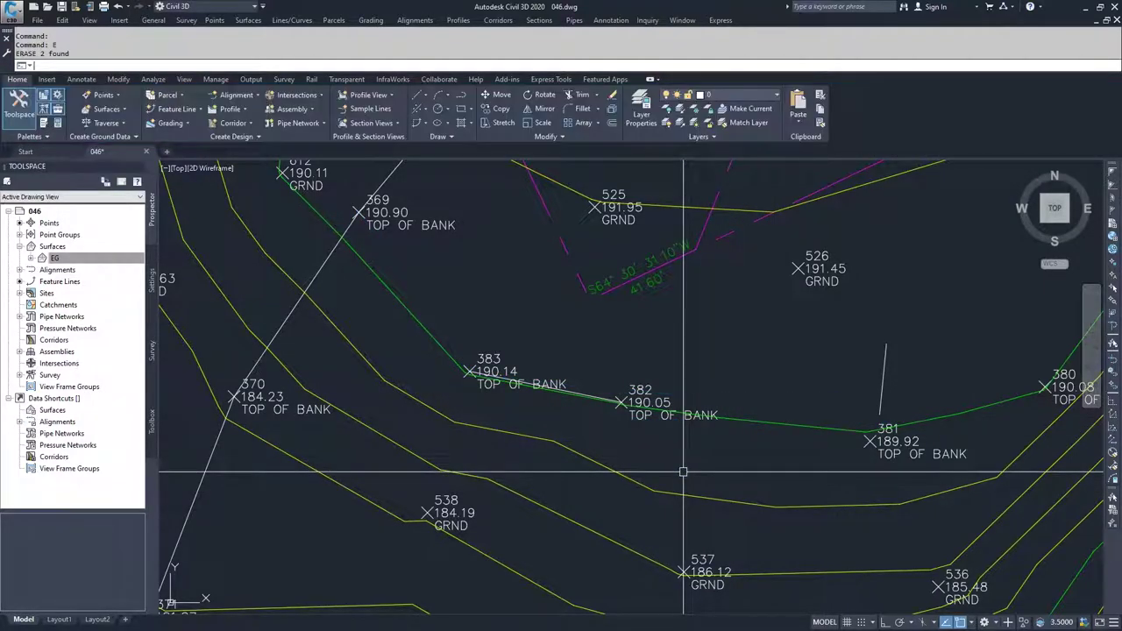